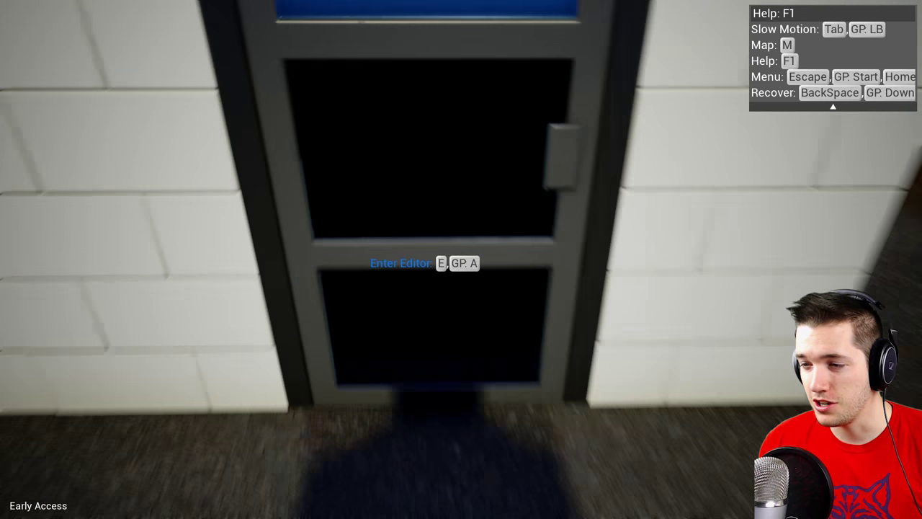
Enter the vehicle editor at the editor door, opening an empty untitled build
{"action": "key", "text": "e"}
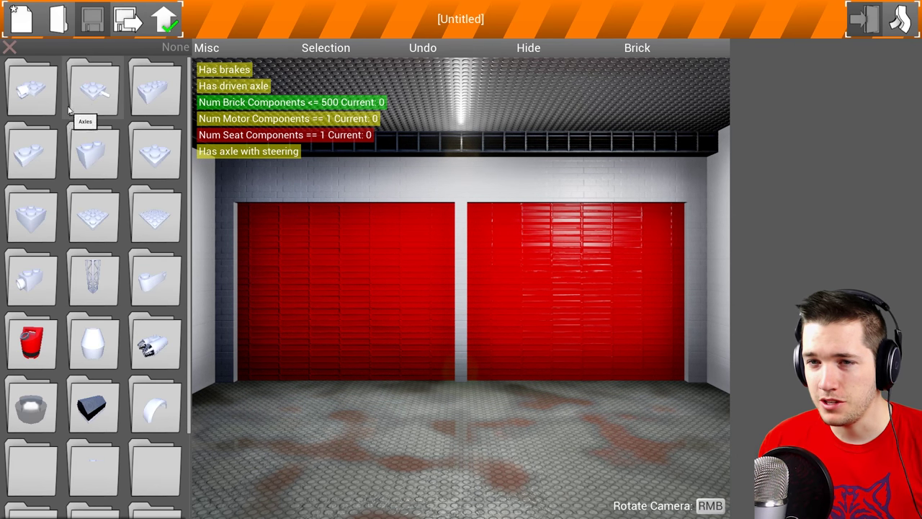
{"action": "scroll", "coordinate": [169, 238], "scroll_direction": "down", "scroll_amount": 1}
{"action": "scroll", "coordinate": [173, 284], "scroll_direction": "down", "scroll_amount": 1}
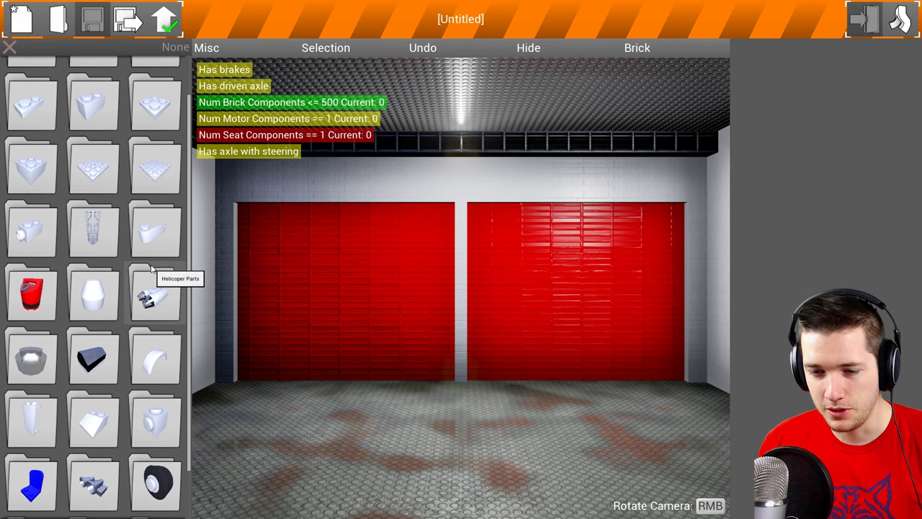
{"action": "scroll", "coordinate": [151, 216], "scroll_direction": "down", "scroll_amount": 2}
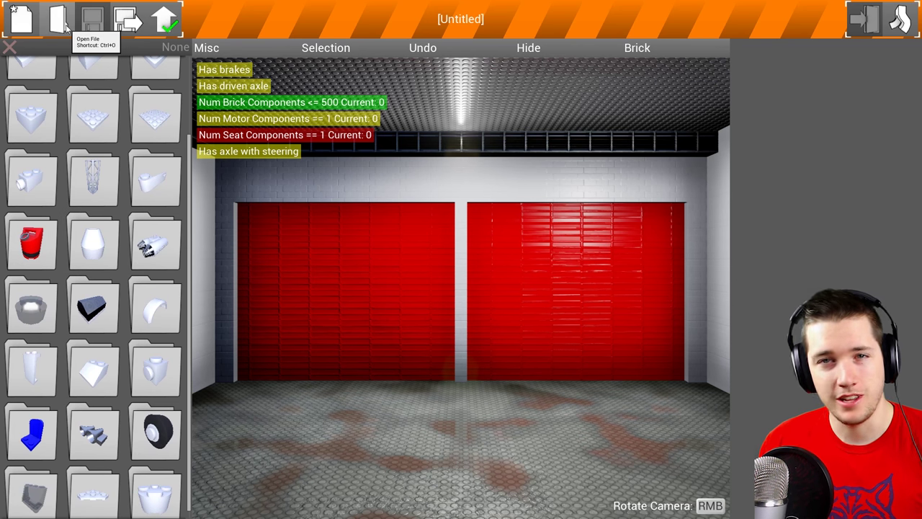
Open the saved vehicles list and pick the FireMog fire truck
{"action": "left_click", "coordinate": [59, 21]}
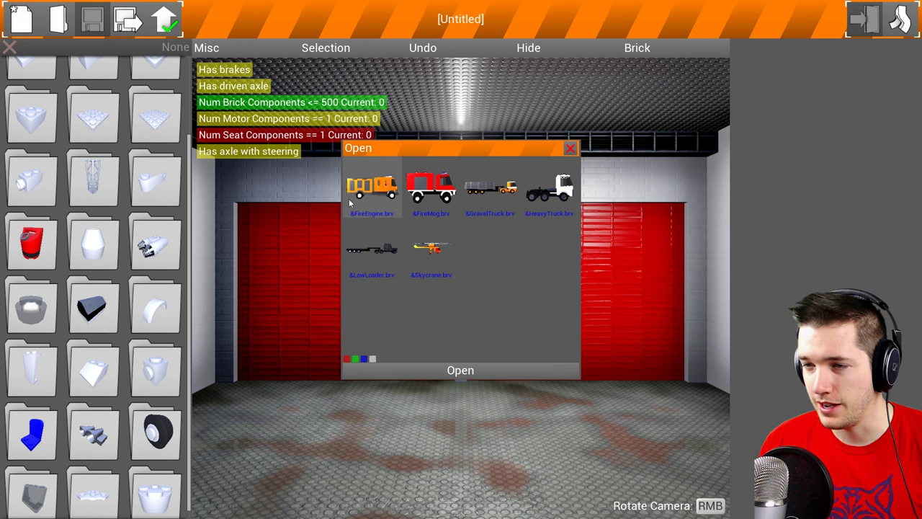
{"action": "left_click", "coordinate": [470, 373]}
Spawn the FireMog fire truck and drive it across the yard along the fence
{"action": "left_click", "coordinate": [858, 19]}
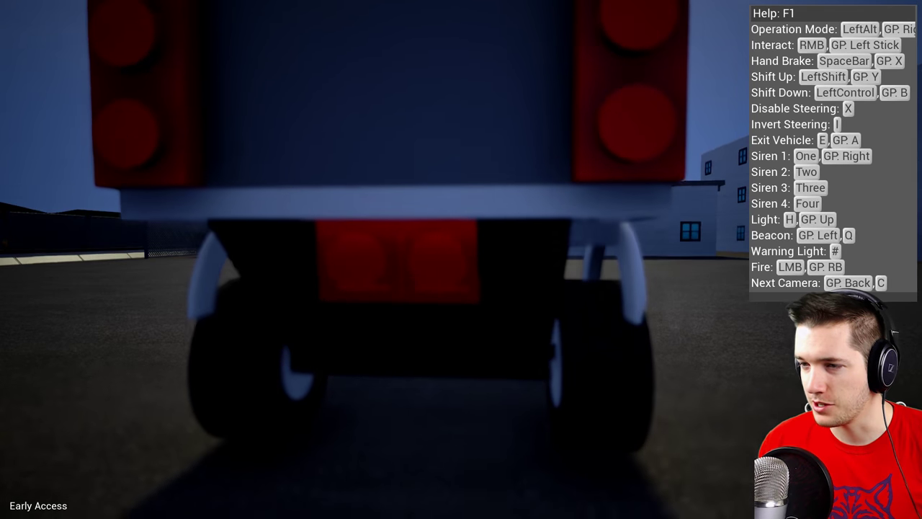
{"action": "key", "text": "w"}
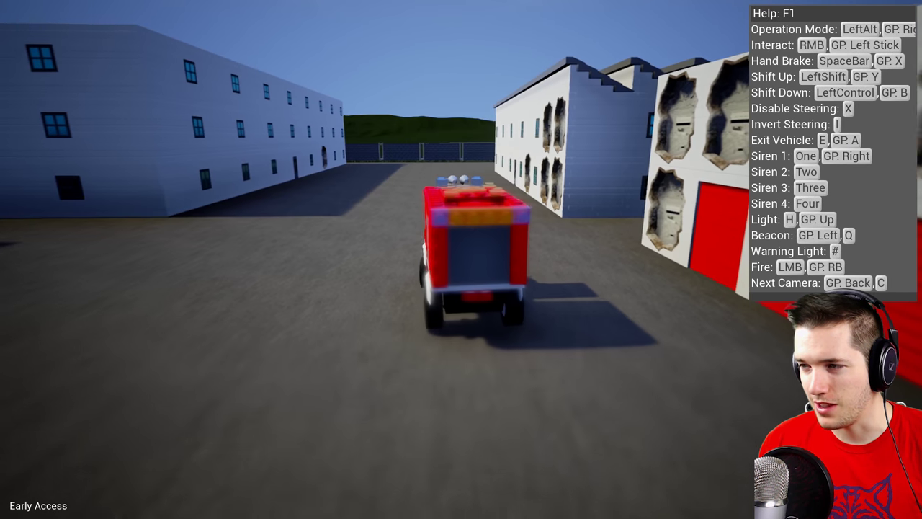
{"action": "key", "text": "a"}
{"action": "key", "text": "a"}
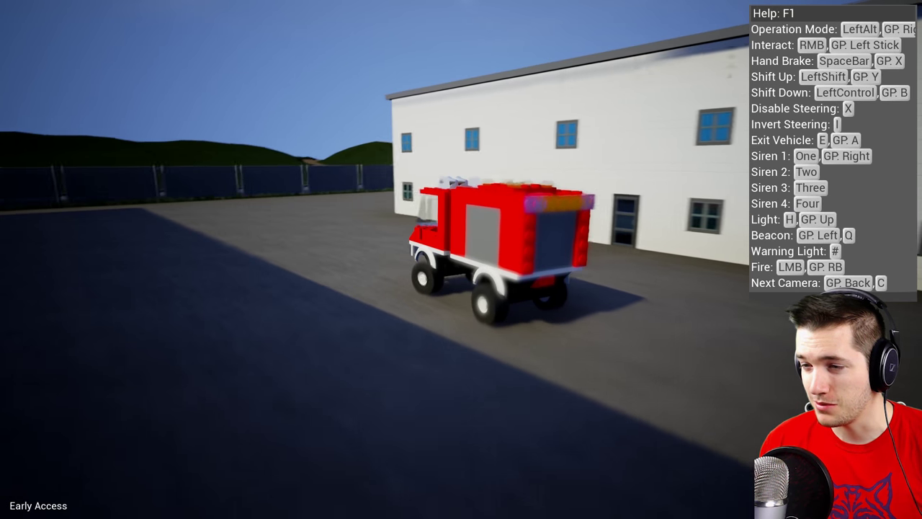
{"action": "key", "text": "a"}
{"action": "key", "text": "d"}
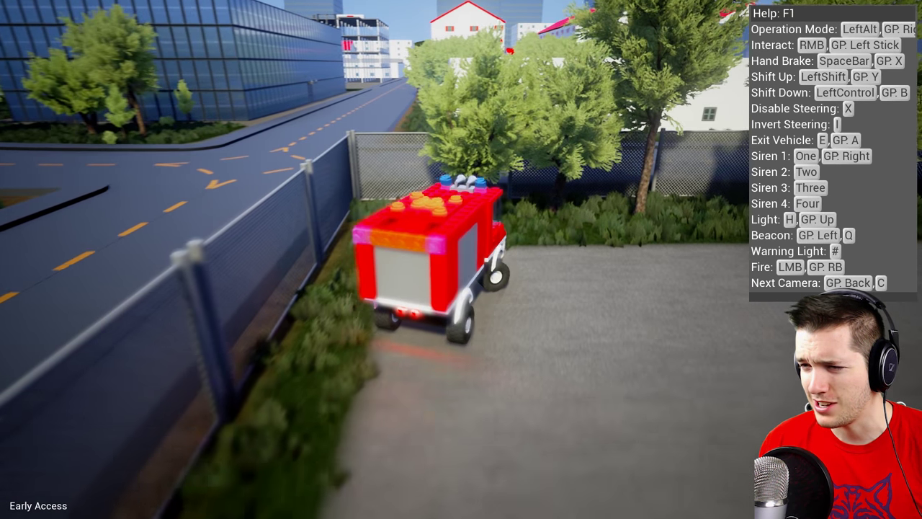
{"action": "key", "text": "a"}
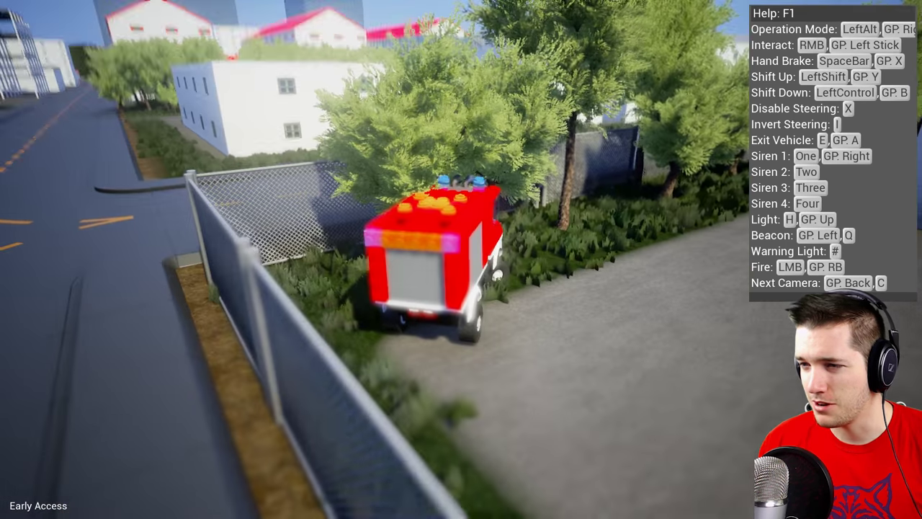
Drive the truck past the building, crash it into the roadside fence, and climb out
{"action": "key", "text": "d"}
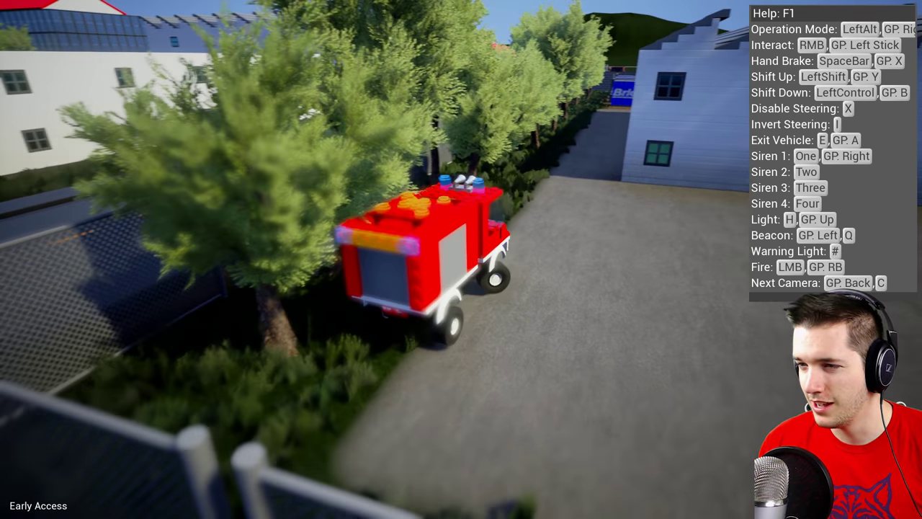
{"action": "key", "text": "d"}
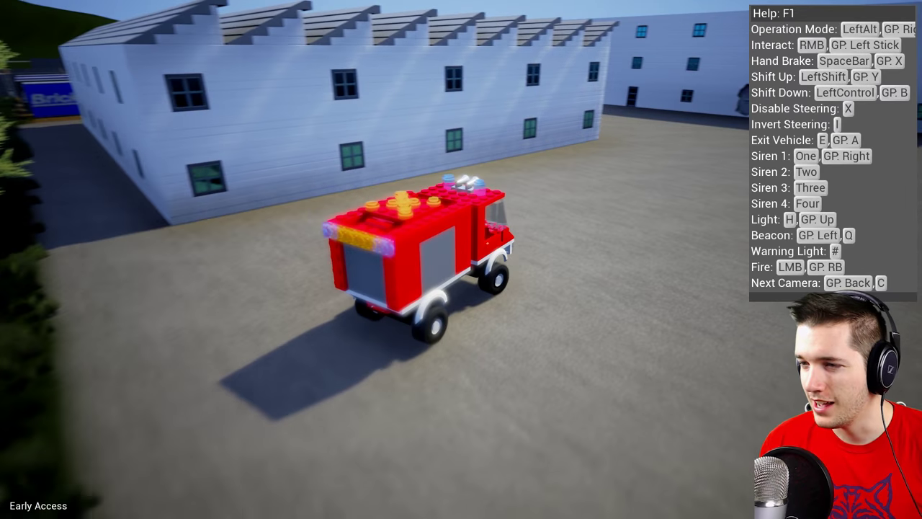
{"action": "key", "text": "w"}
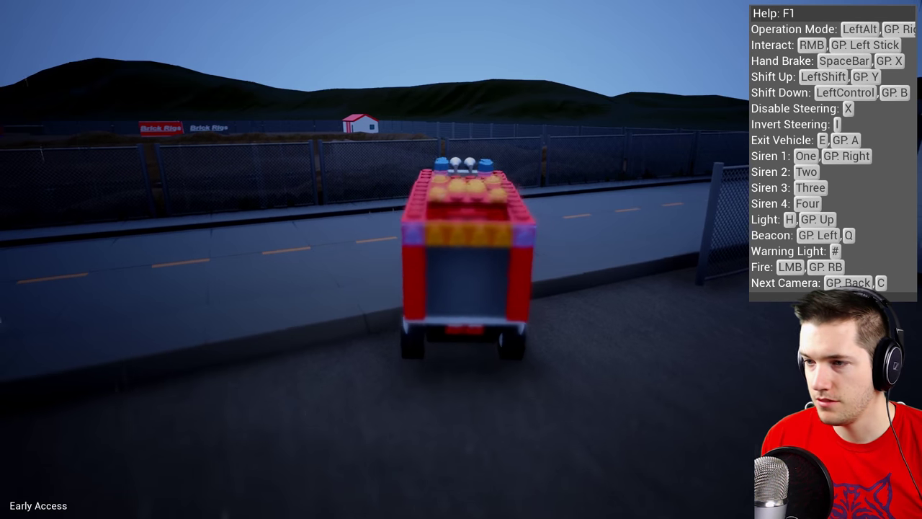
{"action": "key", "text": "d"}
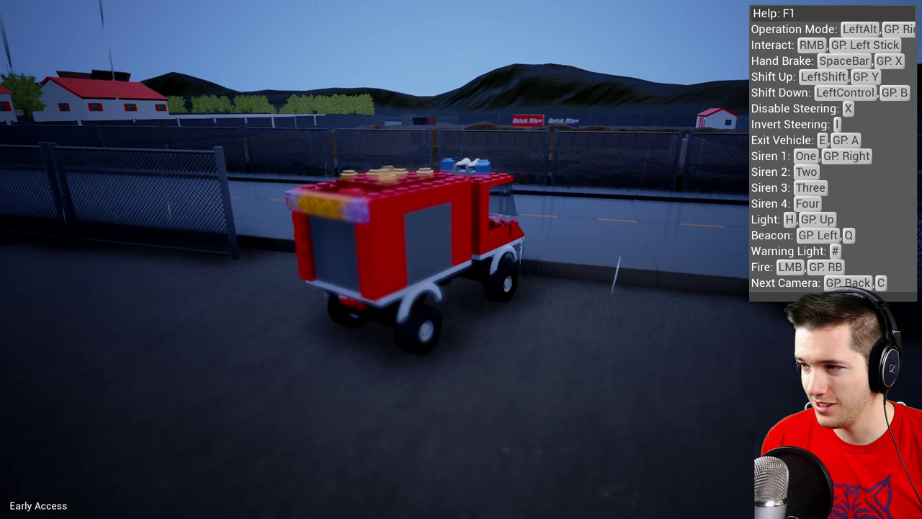
{"action": "key", "text": "a"}
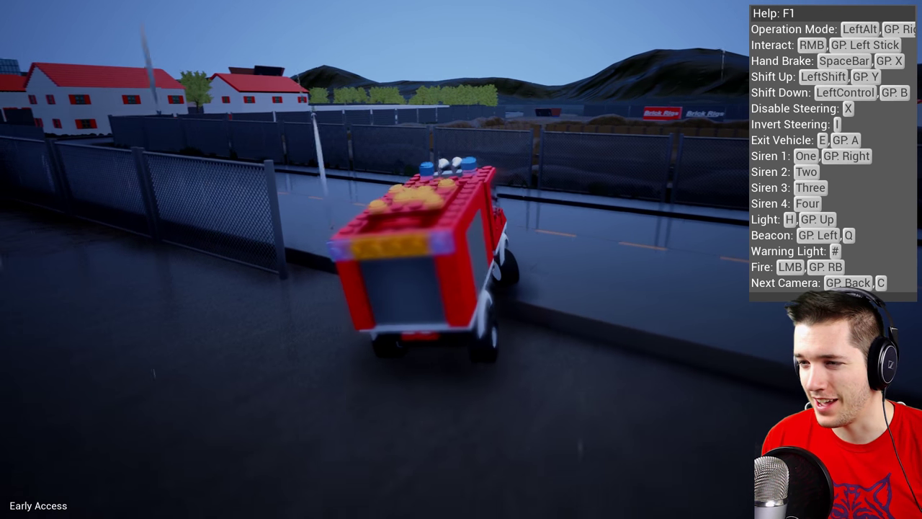
{"action": "key", "text": "d"}
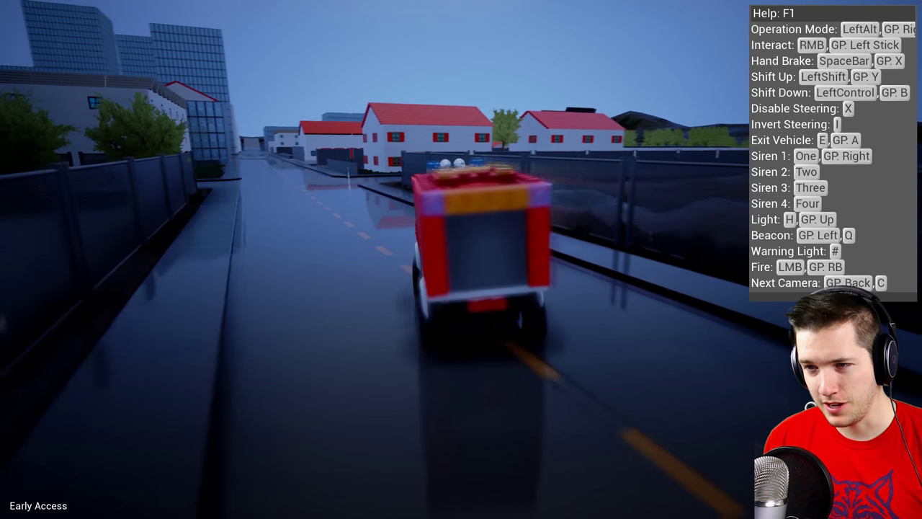
{"action": "key", "text": "d"}
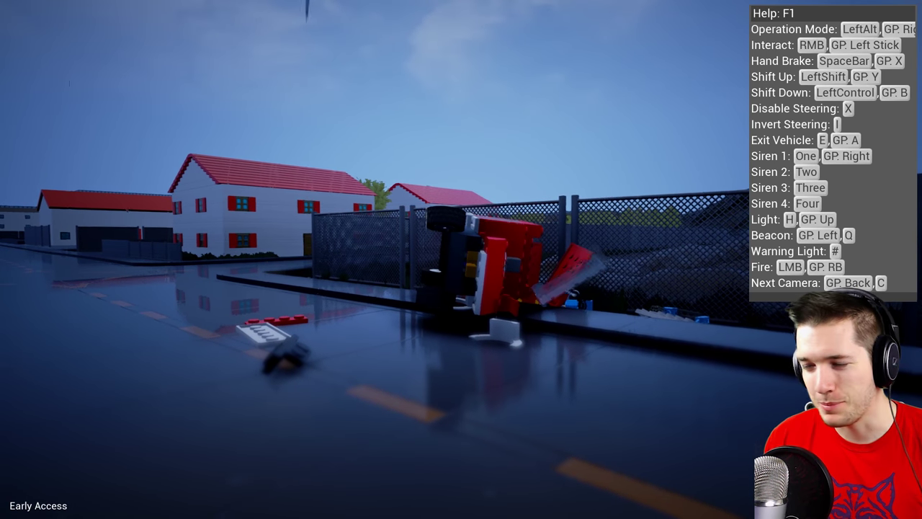
{"action": "key", "text": "e"}
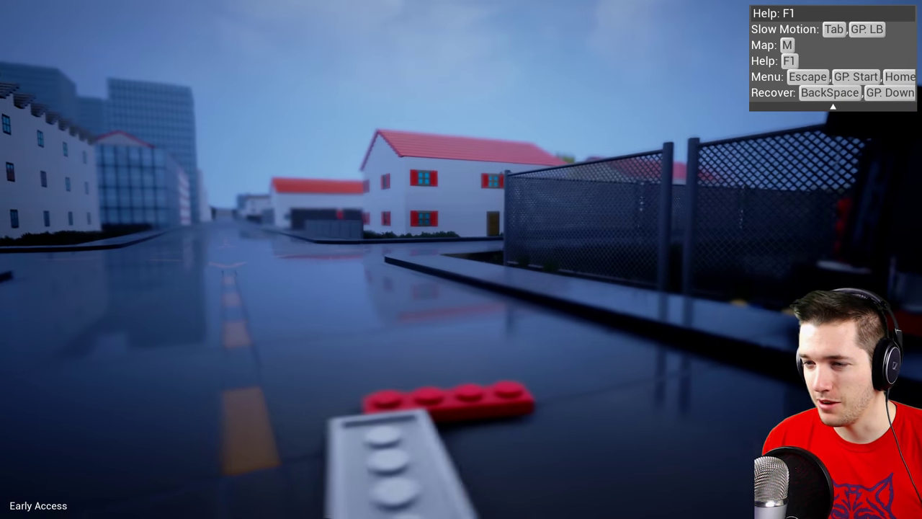
Recover the character with Recover Pawn, re-enter the editor, and spawn a fresh fire truck
{"action": "key", "text": "Escape"}
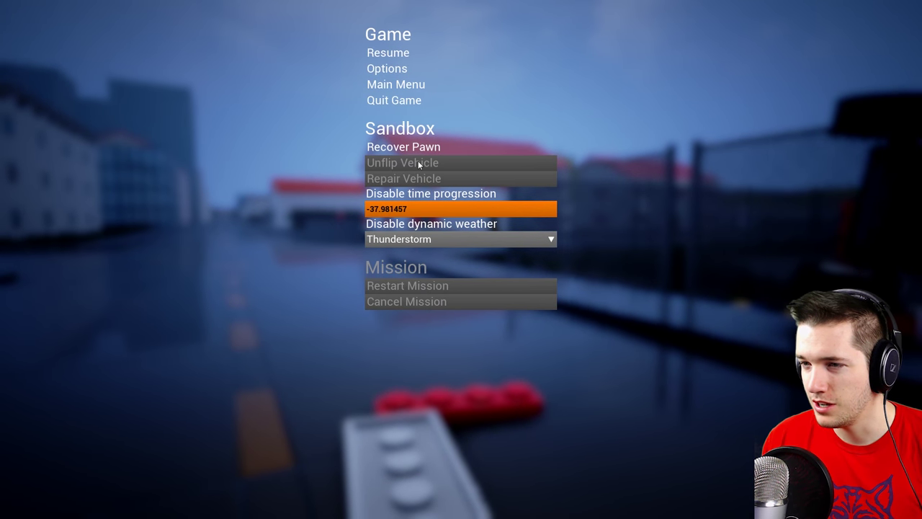
{"action": "left_click", "coordinate": [404, 148]}
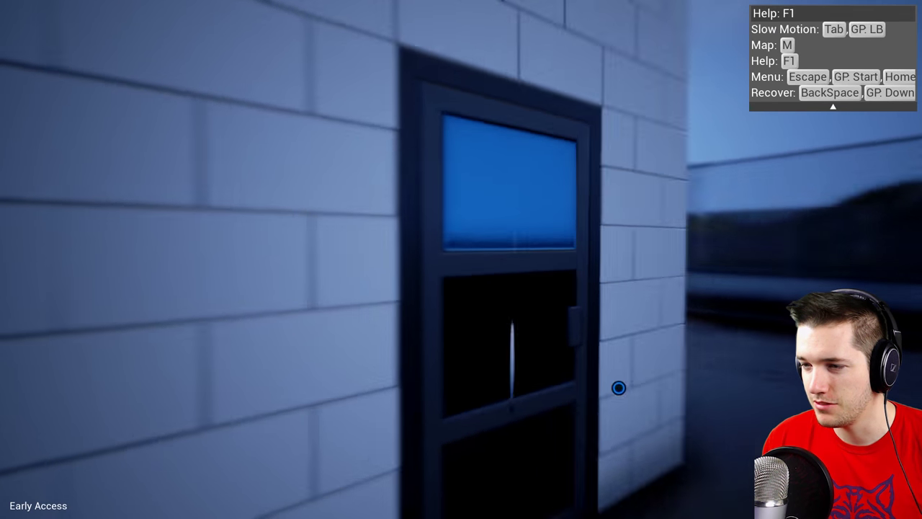
{"action": "key", "text": "e"}
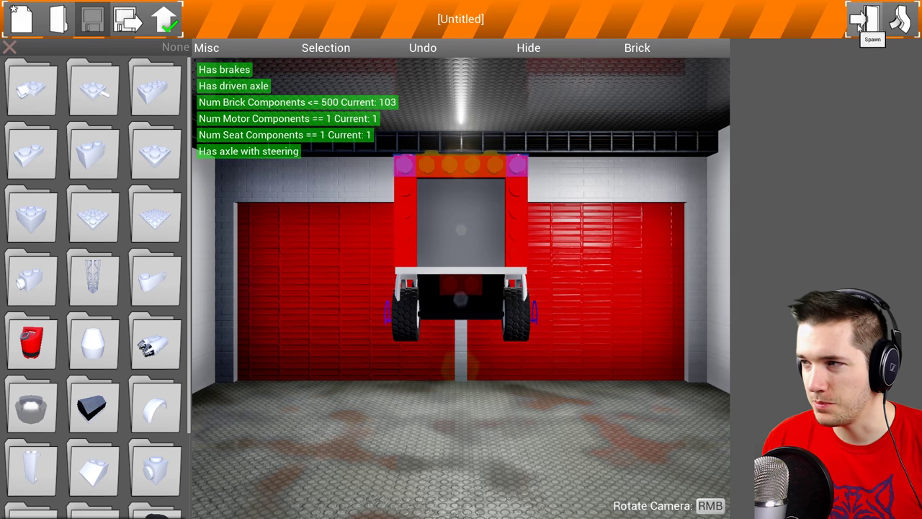
{"action": "left_click", "coordinate": [899, 20]}
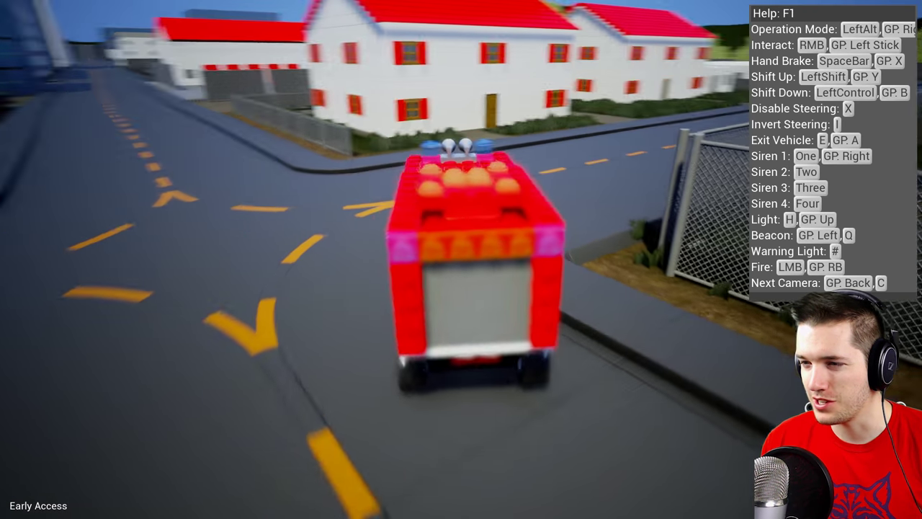
Check the town map, then drive the fire truck along the road until it flips on the mounds
{"action": "key", "text": "alt"}
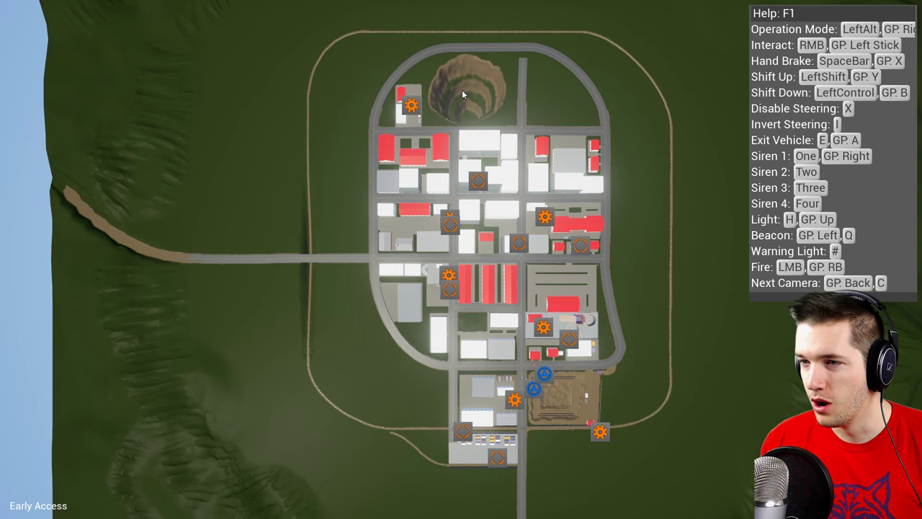
{"action": "key", "text": "alt"}
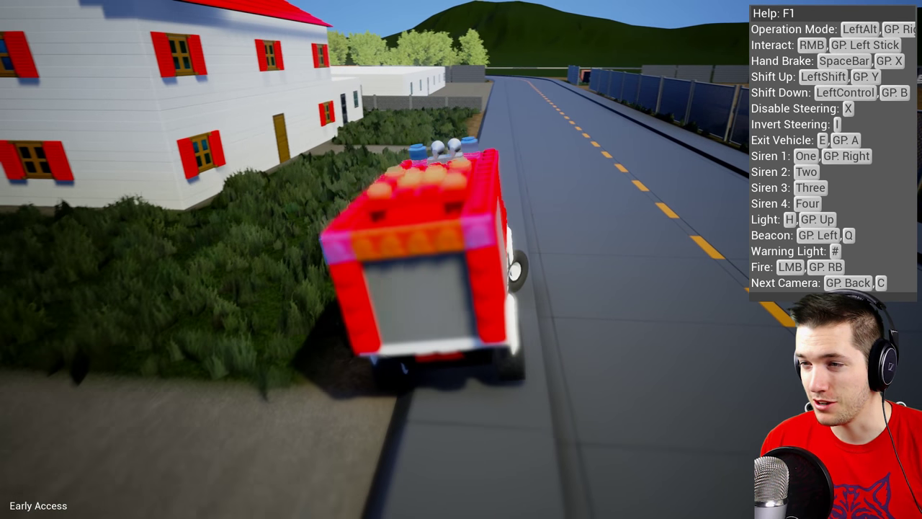
{"action": "key", "text": "d"}
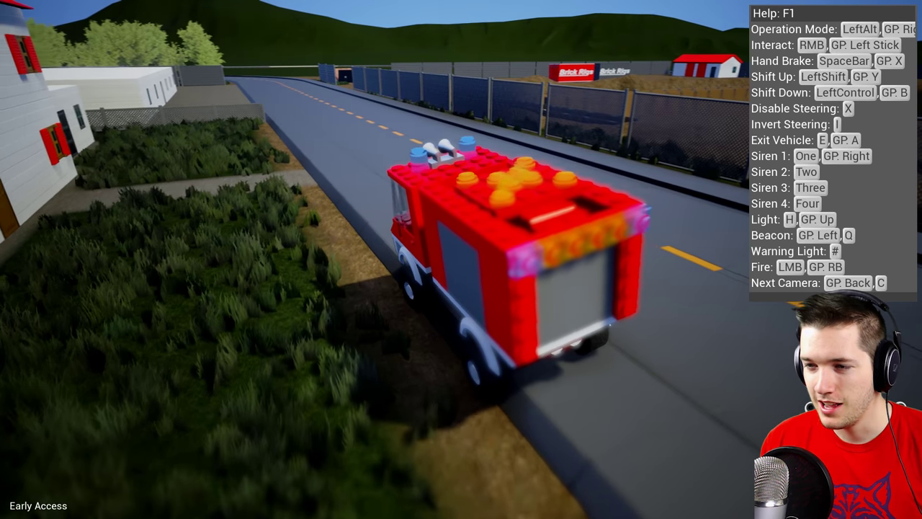
{"action": "key", "text": "w"}
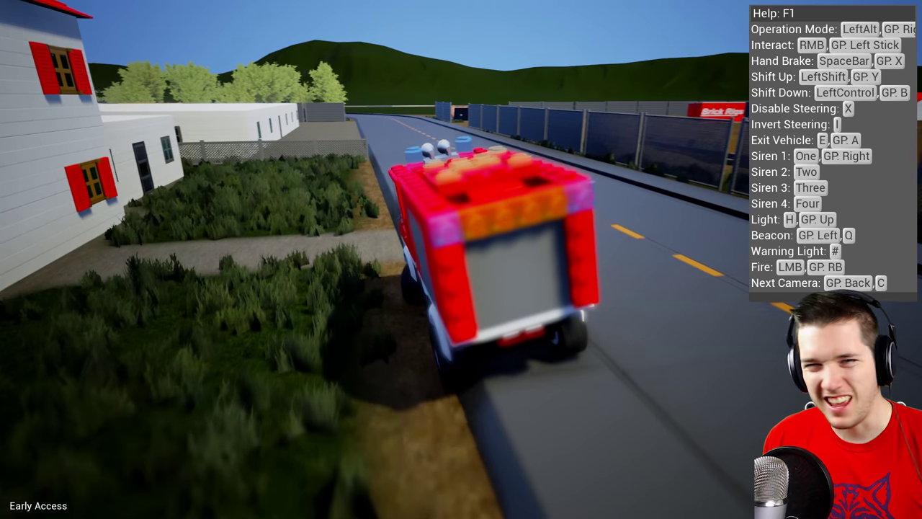
{"action": "key", "text": "d"}
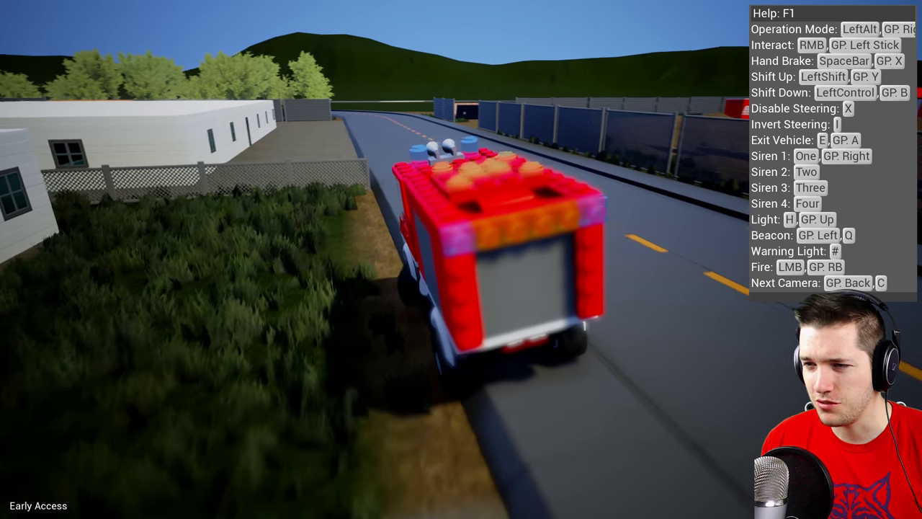
{"action": "key", "text": "a"}
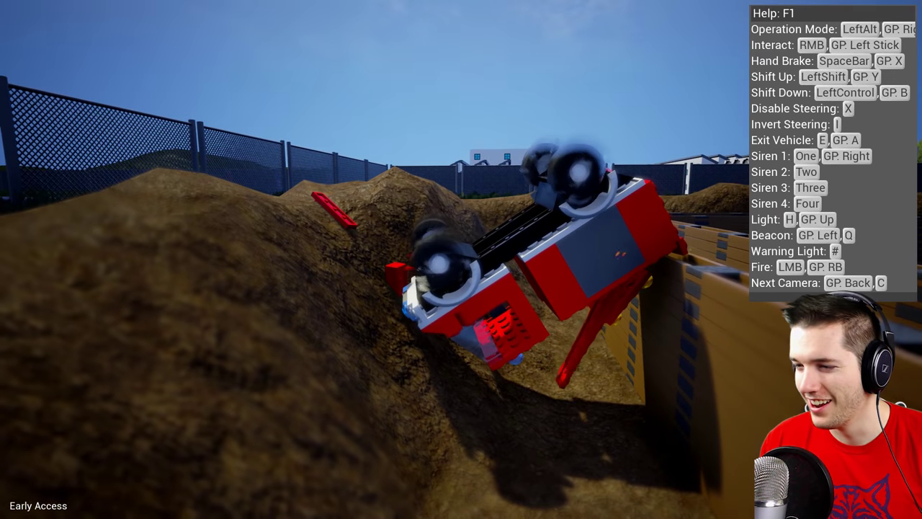
Unflip the fire truck, check the map, drive toward the blue shredder, and get out
{"action": "key", "text": "Escape"}
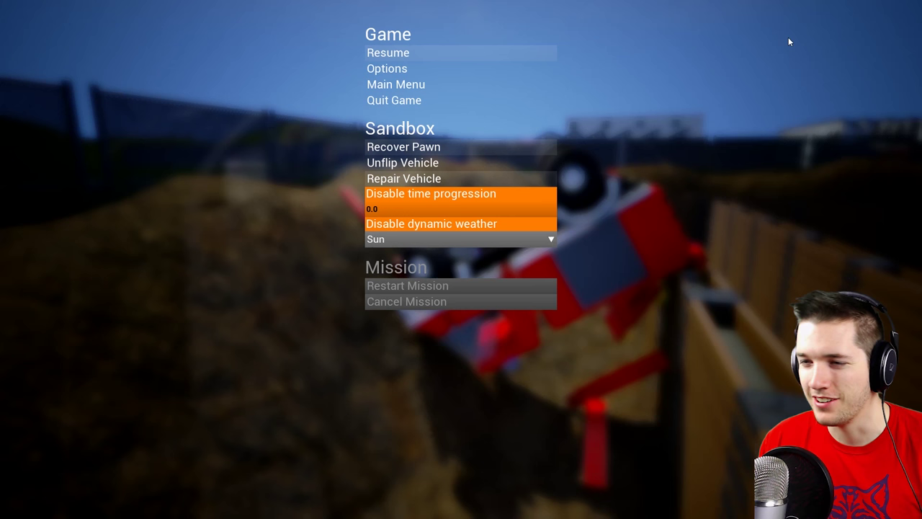
{"action": "left_click", "coordinate": [445, 149]}
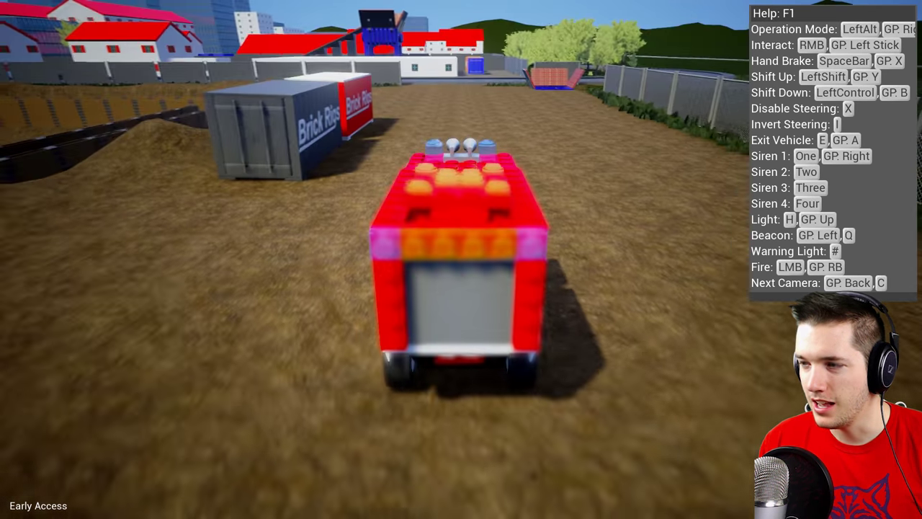
{"action": "key", "text": "m"}
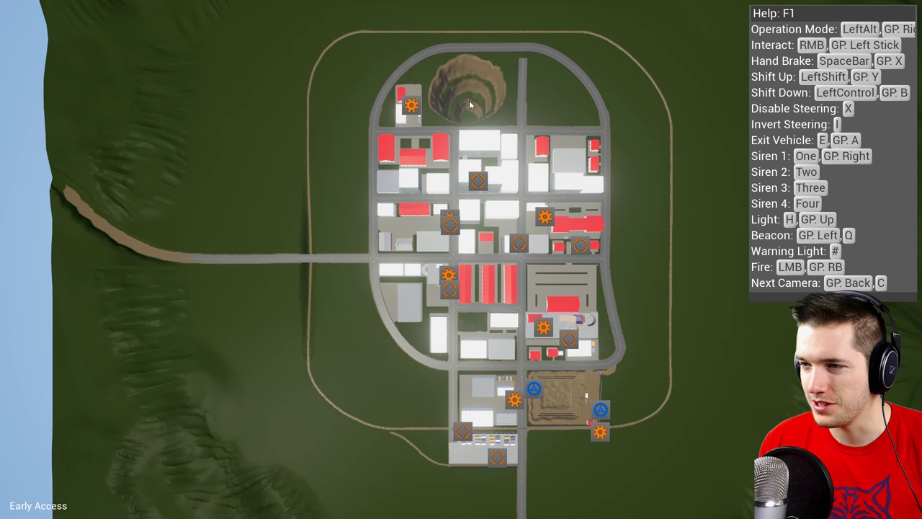
{"action": "key", "text": "m"}
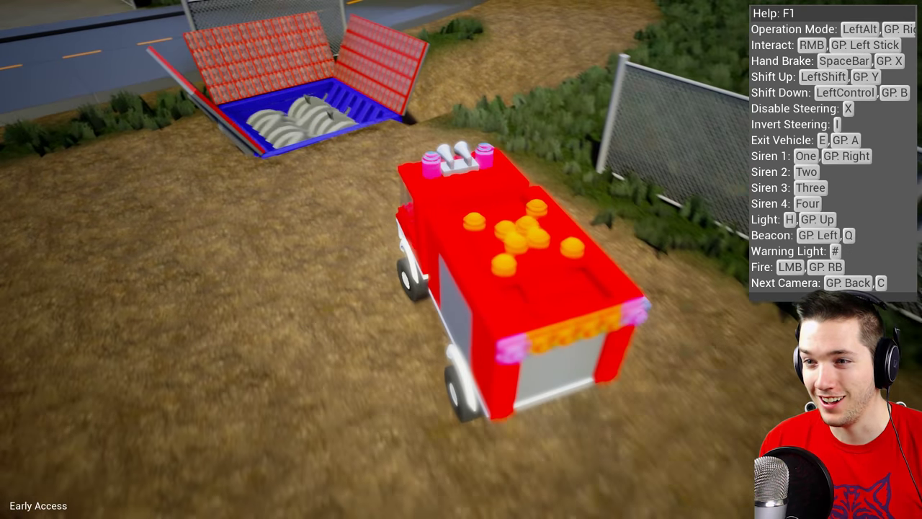
{"action": "key", "text": "w"}
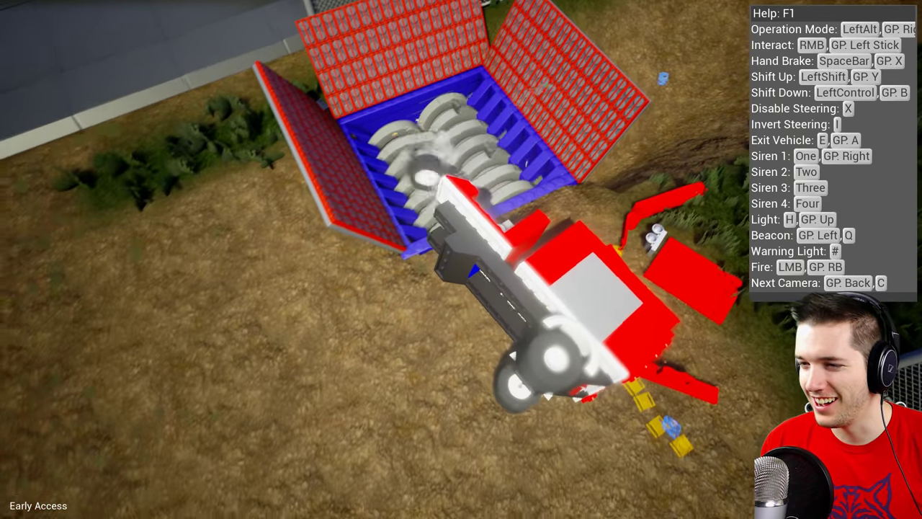
{"action": "key", "text": "e"}
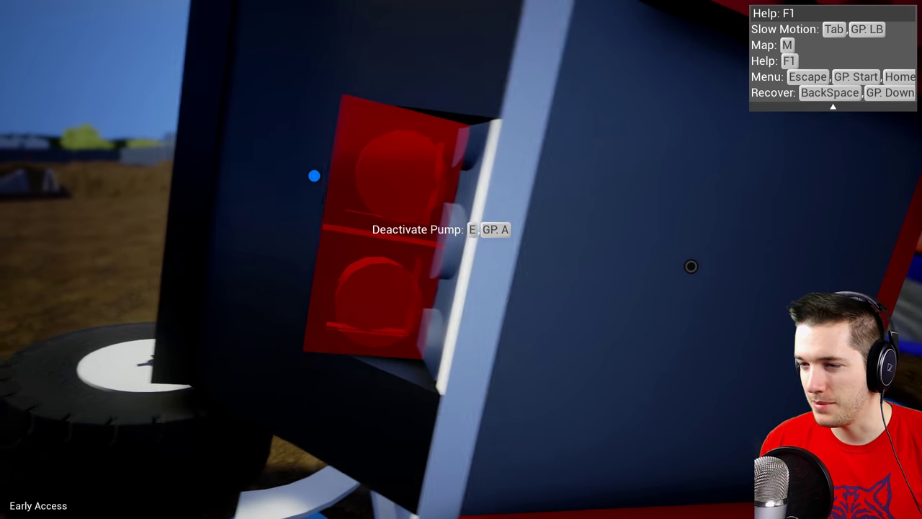
Get back in, set the fire truck upright, and repair it from the Sandbox menu
{"action": "key", "text": "e"}
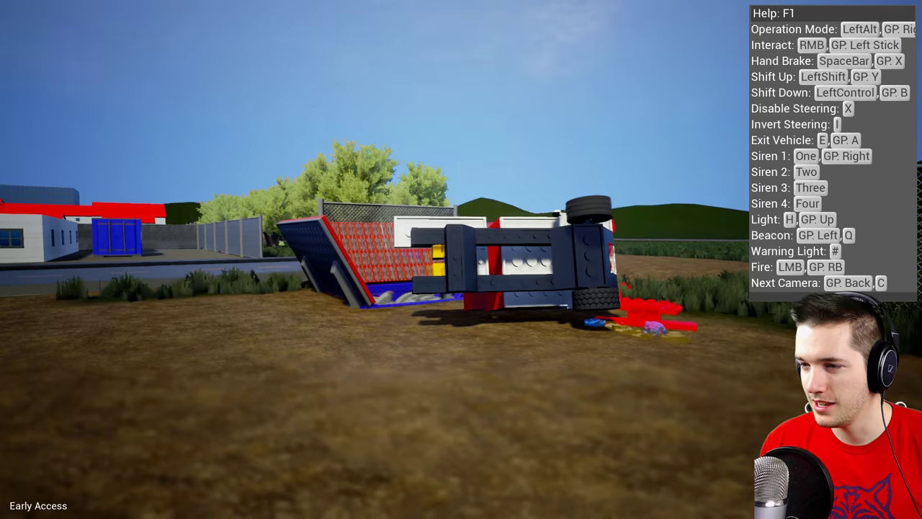
{"action": "key", "text": "Escape"}
{"action": "left_click", "coordinate": [422, 149]}
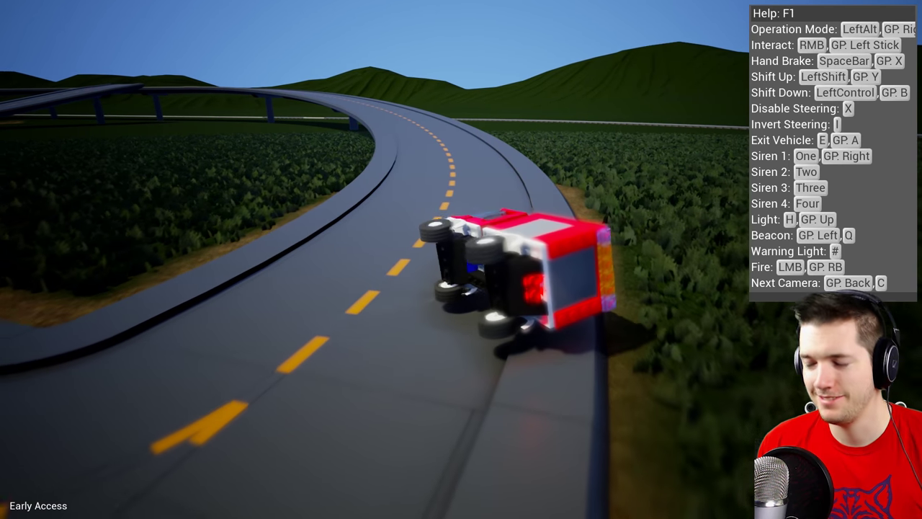
{"action": "key", "text": "Escape"}
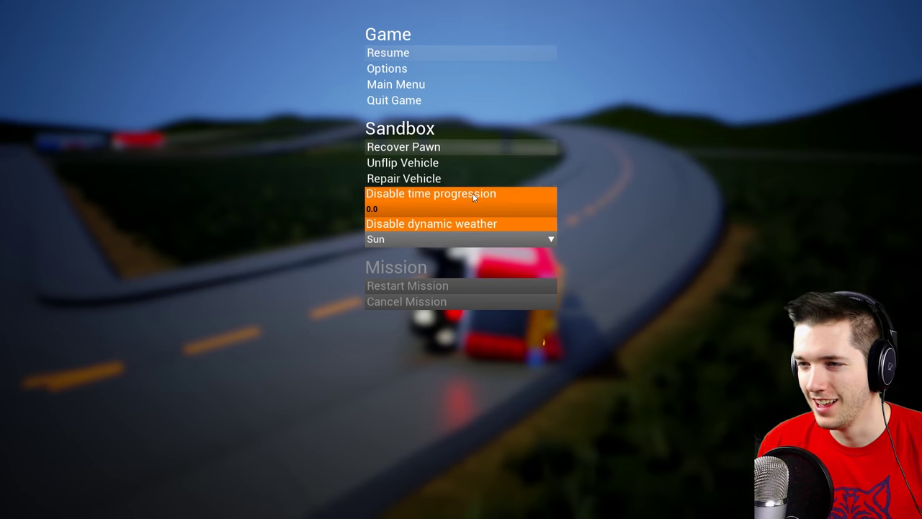
{"action": "left_click", "coordinate": [426, 167]}
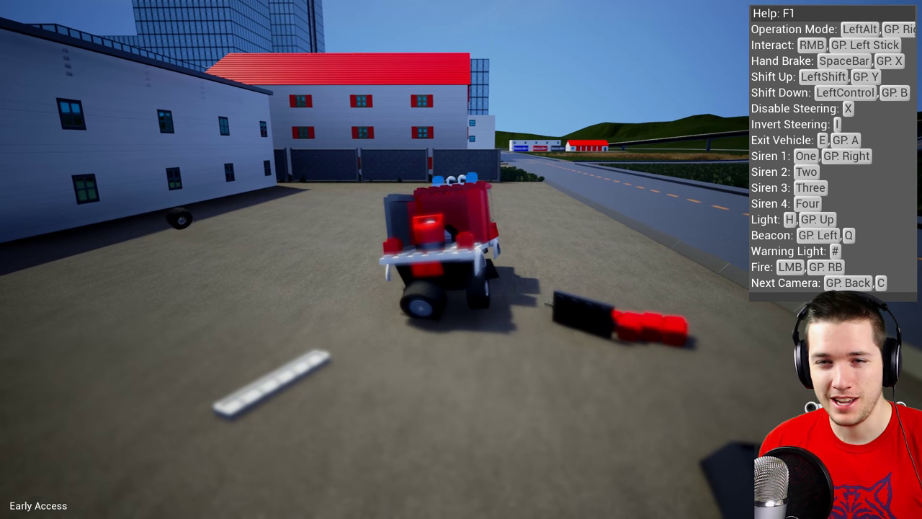
{"action": "key", "text": "Escape"}
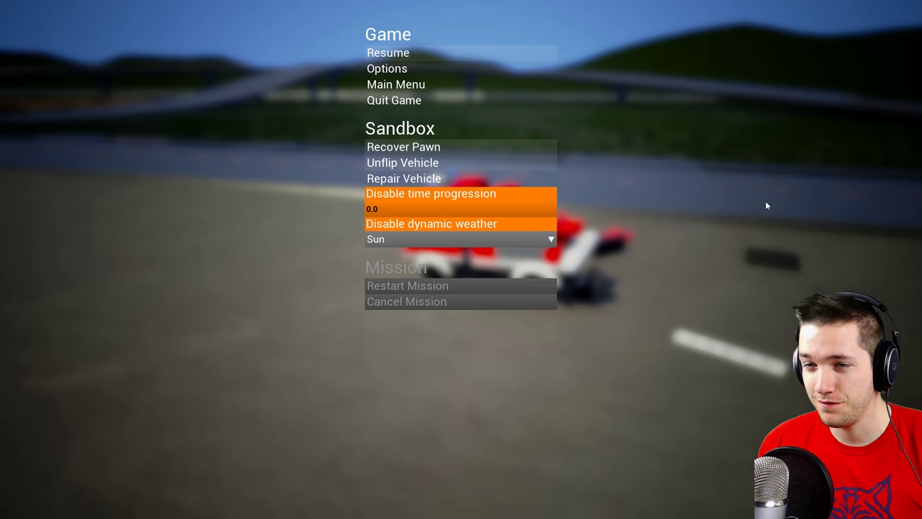
{"action": "left_click", "coordinate": [434, 154]}
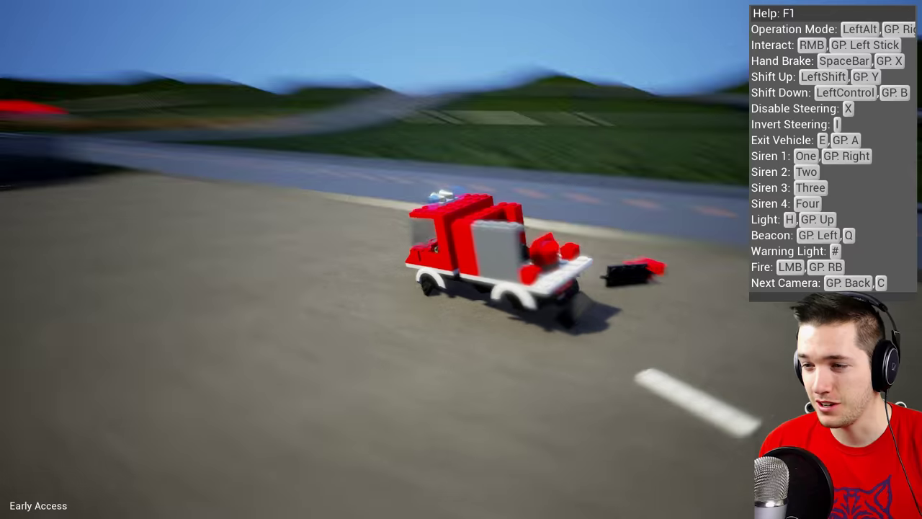
{"action": "key", "text": "Escape"}
{"action": "left_click", "coordinate": [412, 179]}
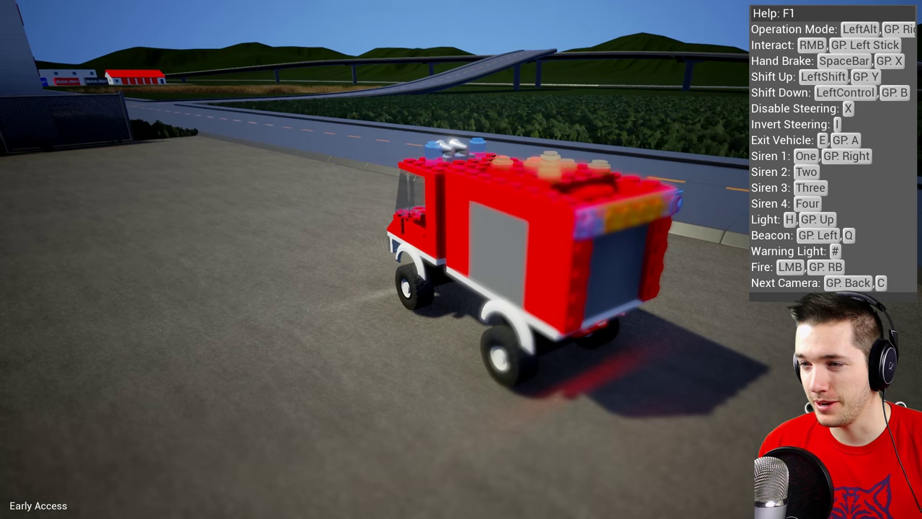
Drive the repaired truck along the road and turn right at the intersection into the field
{"action": "key", "text": "a"}
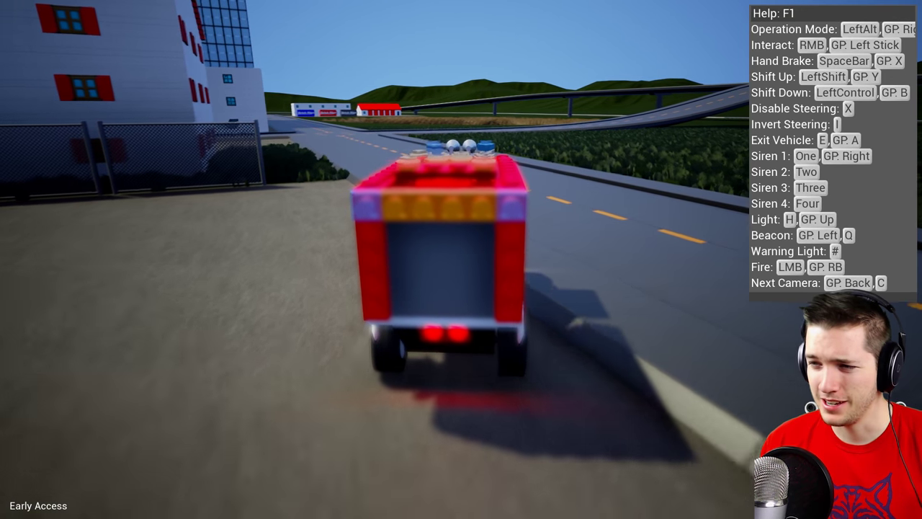
{"action": "key", "text": "a"}
{"action": "key", "text": "d"}
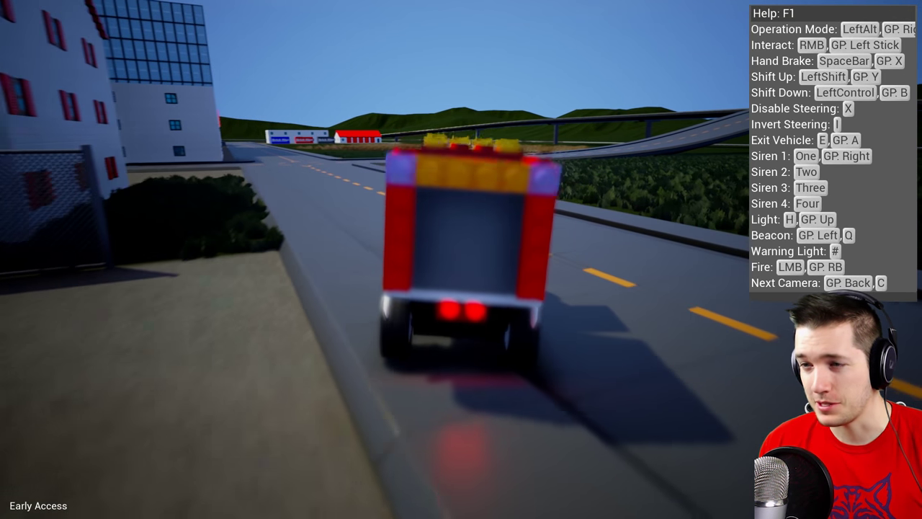
{"action": "key", "text": "a"}
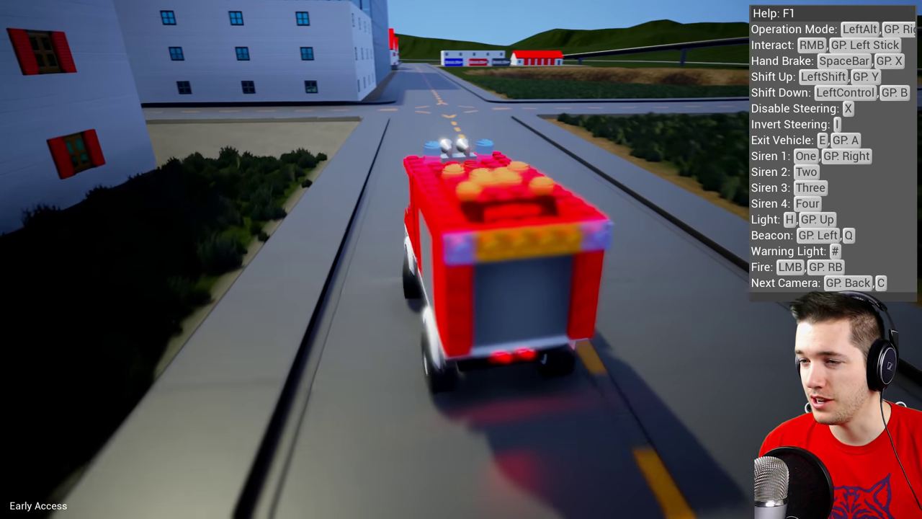
{"action": "key", "text": "d"}
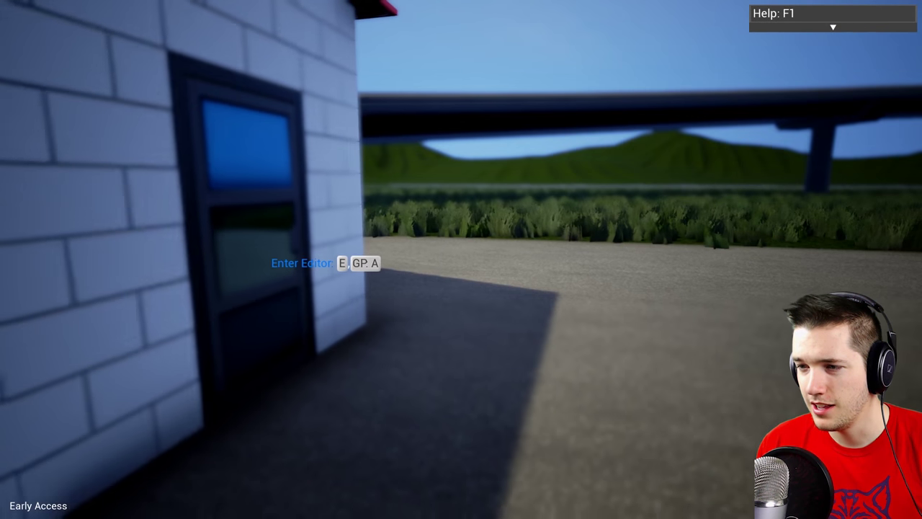
Load FireEngine.brv in the editor, spawn it, and drive onto the grass by the crater
{"action": "key", "text": "e"}
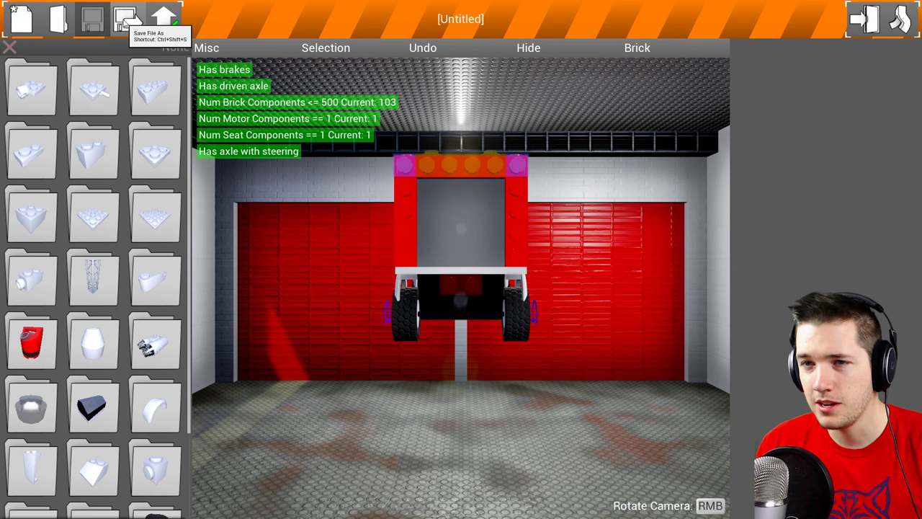
{"action": "left_click", "coordinate": [56, 24]}
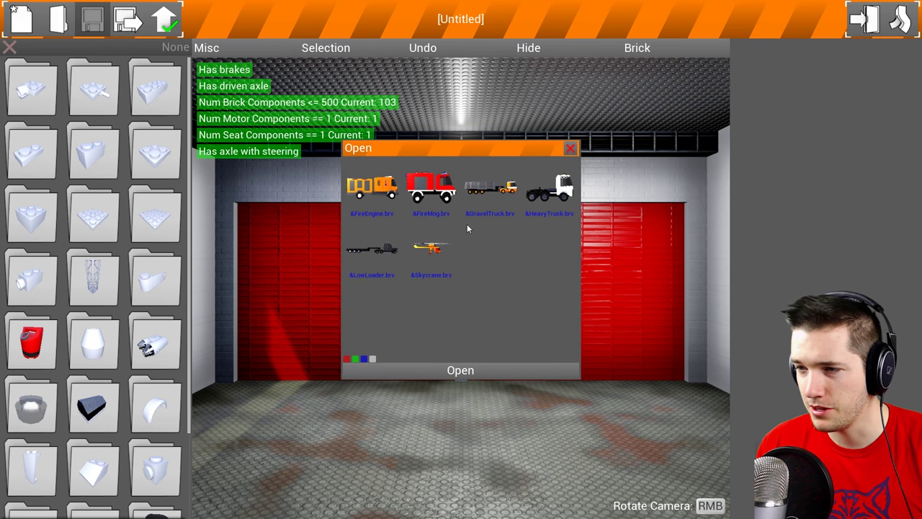
{"action": "left_click", "coordinate": [463, 373]}
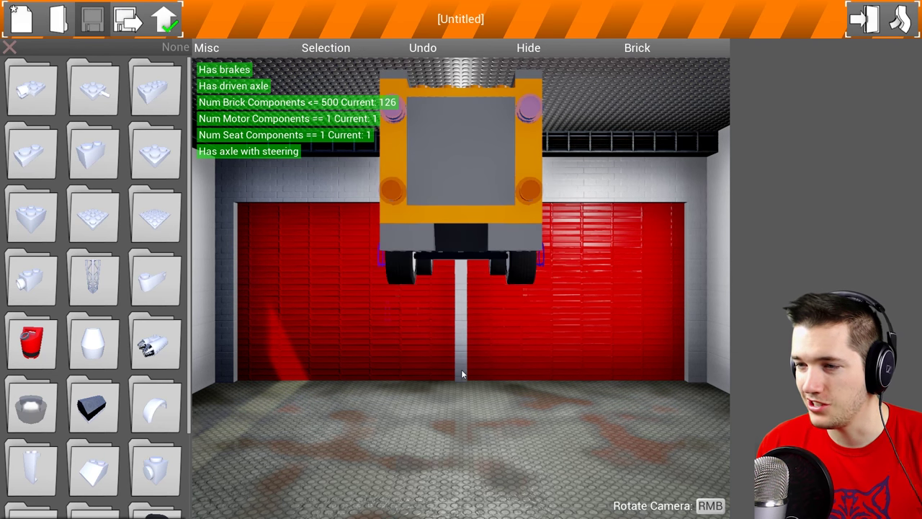
{"action": "left_click", "coordinate": [863, 25]}
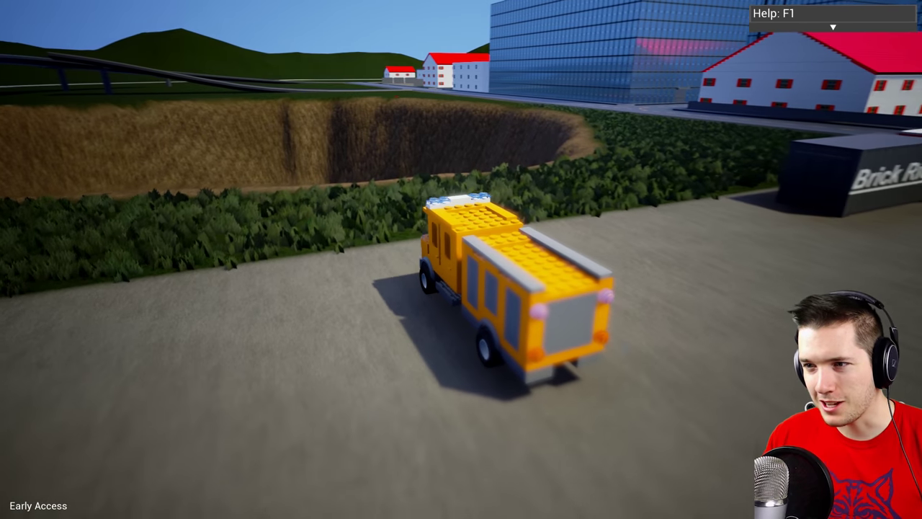
{"action": "key", "text": "w"}
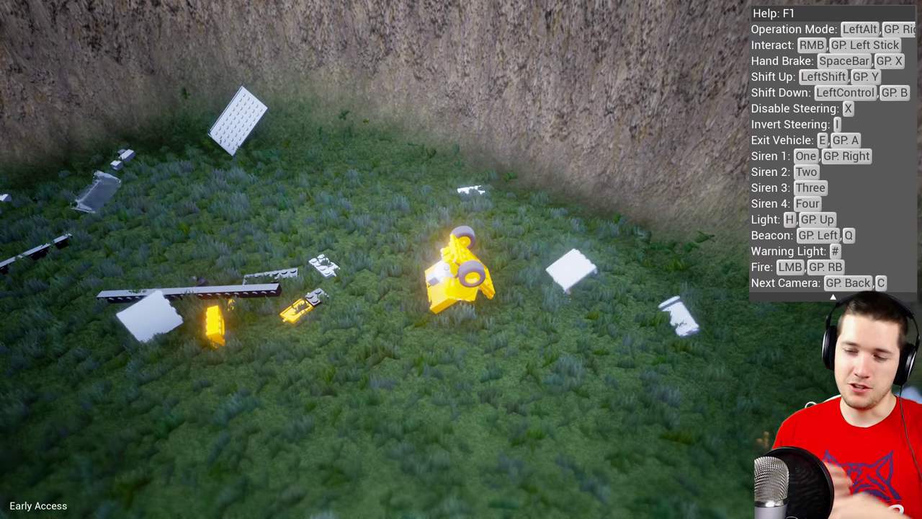
Step out of the wrecked yellow vehicle in the pit and climb back in
{"action": "key", "text": "e"}
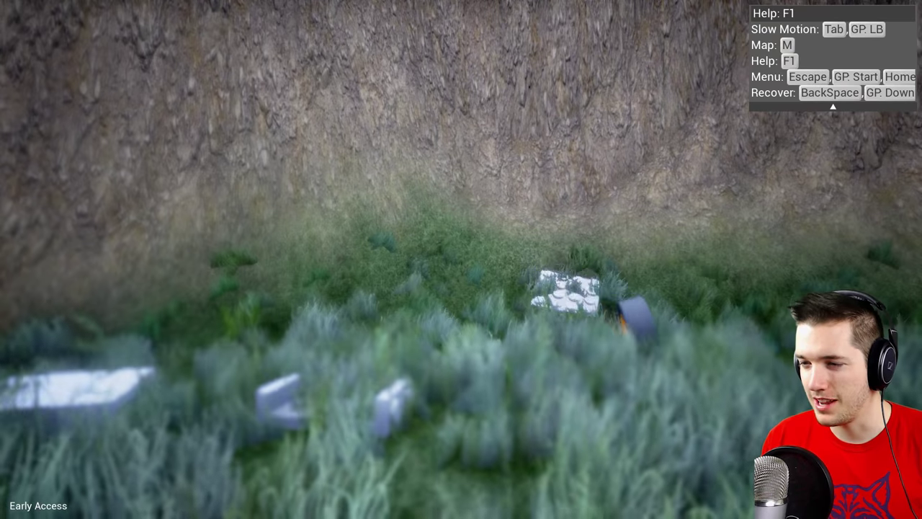
{"action": "key", "text": "e"}
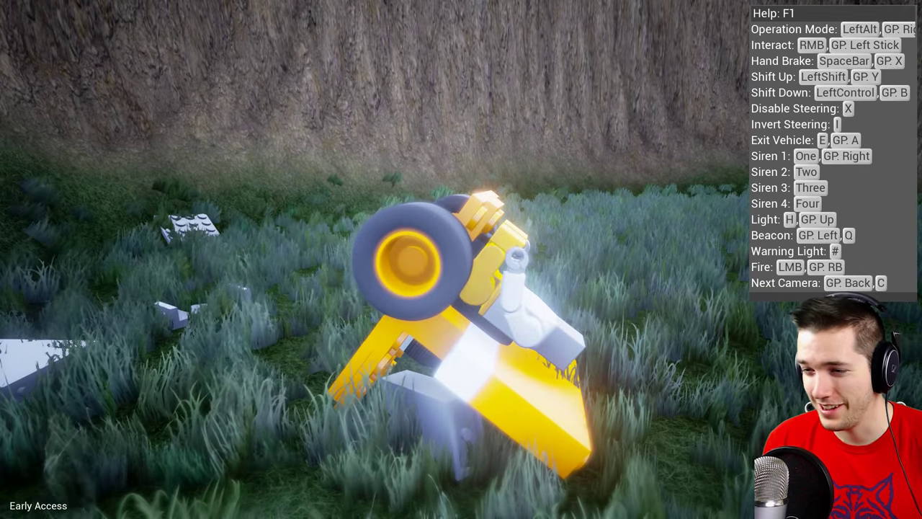
Recover the character back at the truck, then restore the wrecked truck with Repair Vehicle
{"action": "key", "text": "Escape"}
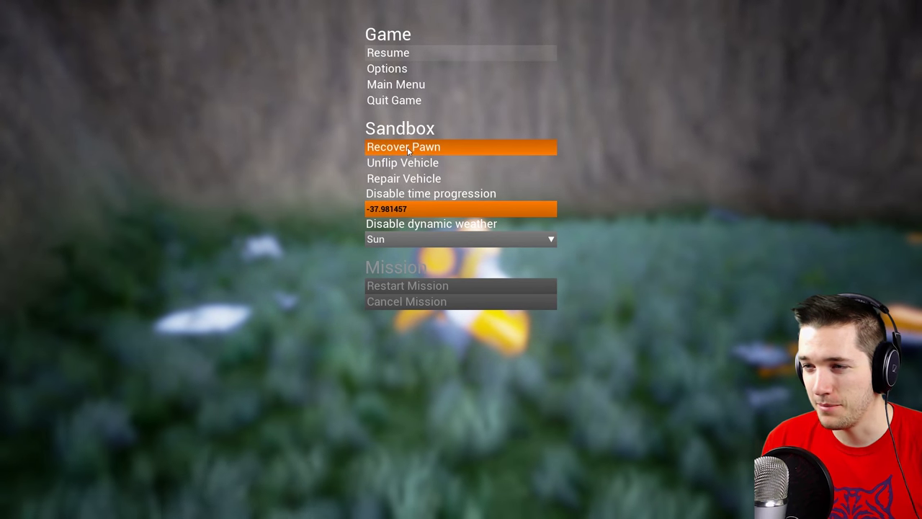
{"action": "left_click", "coordinate": [407, 147]}
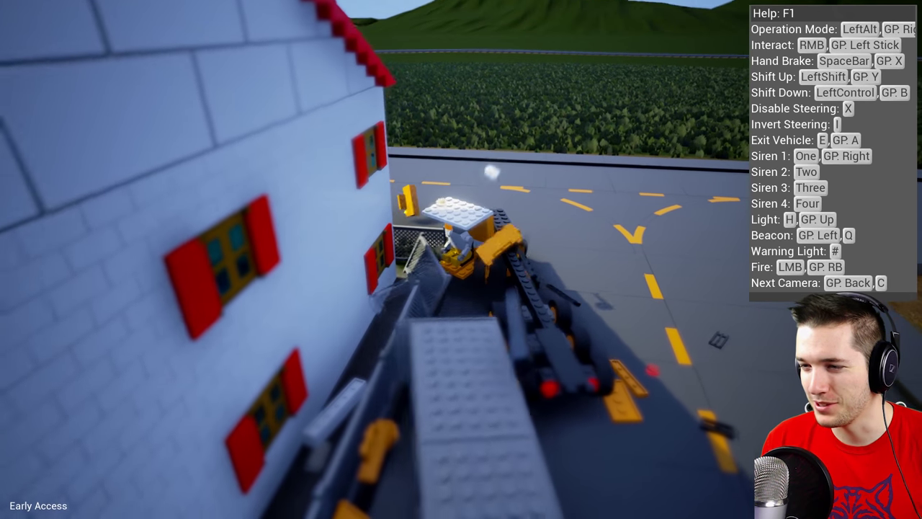
{"action": "key", "text": "Escape"}
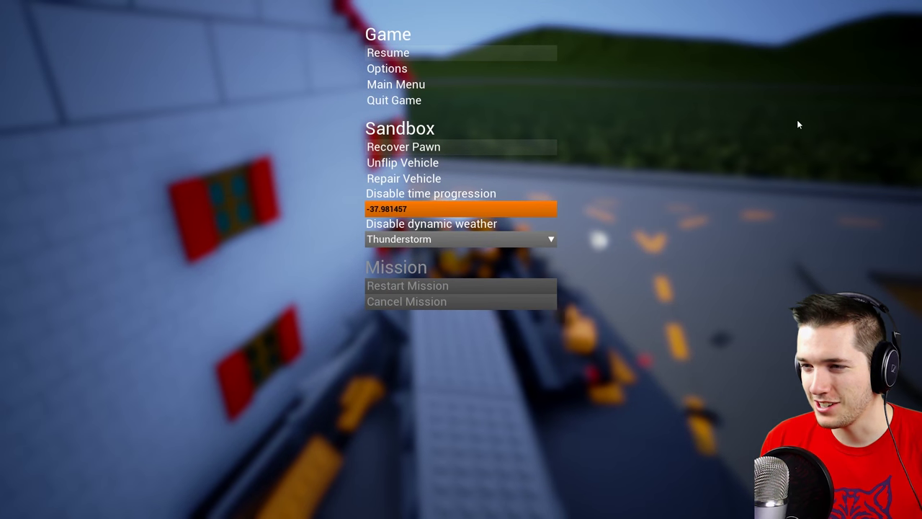
{"action": "key", "text": "Escape"}
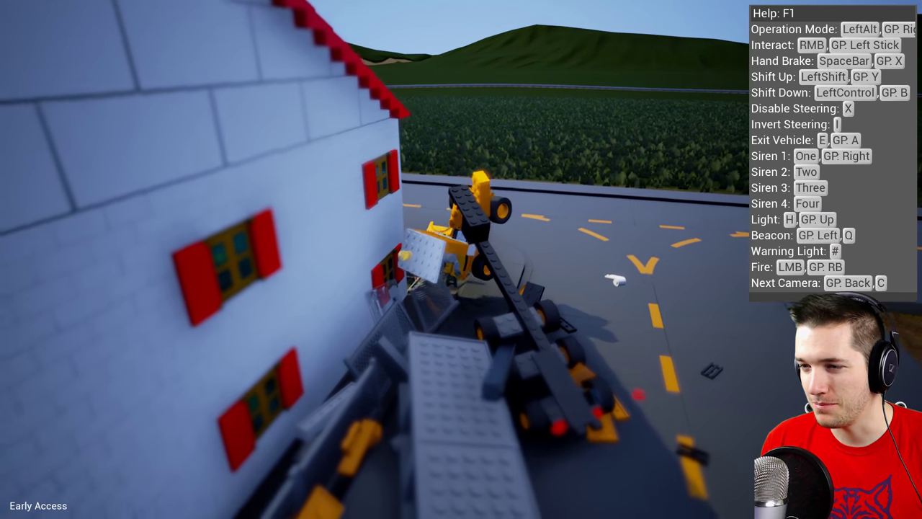
{"action": "key", "text": "Escape"}
{"action": "left_click", "coordinate": [437, 179]}
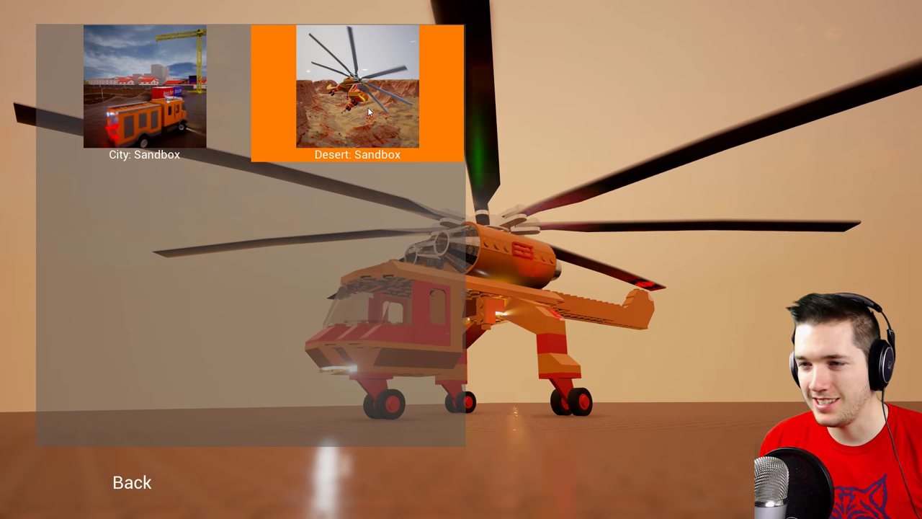
Choose Desert: Sandbox on the map selection screen
{"action": "left_click", "coordinate": [375, 102]}
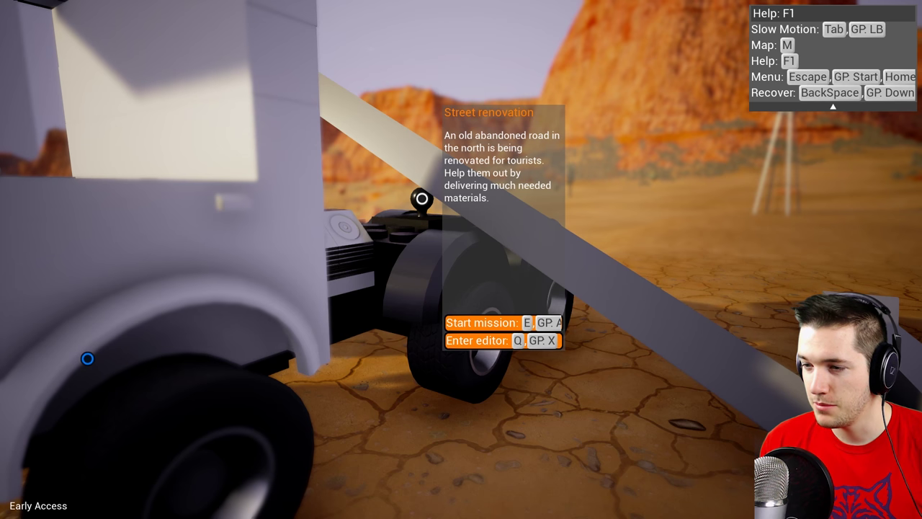
Start the Street renovation mission, board the white truck and drive it off
{"action": "key", "text": "e"}
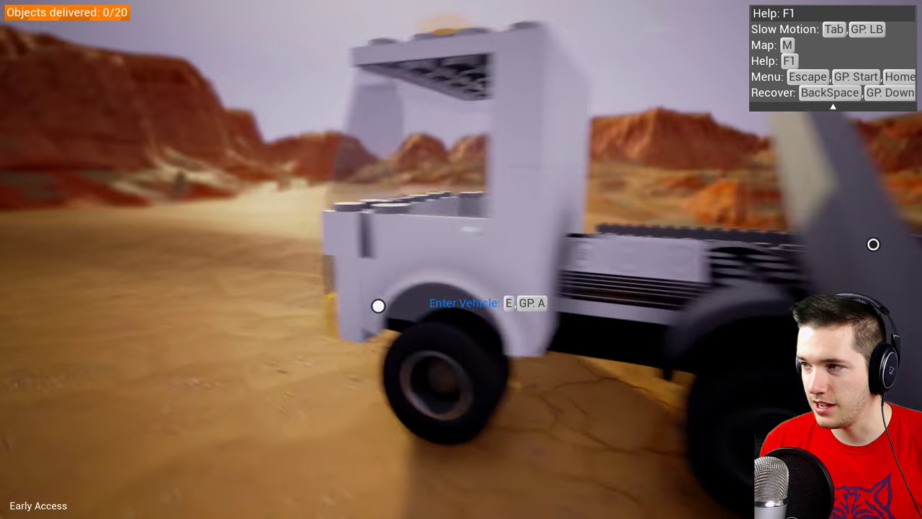
{"action": "key", "text": "e"}
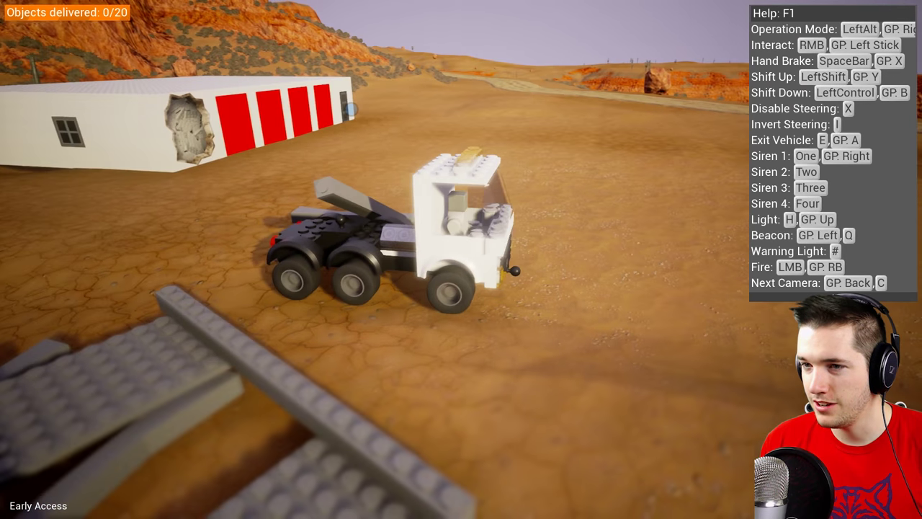
{"action": "key", "text": "w"}
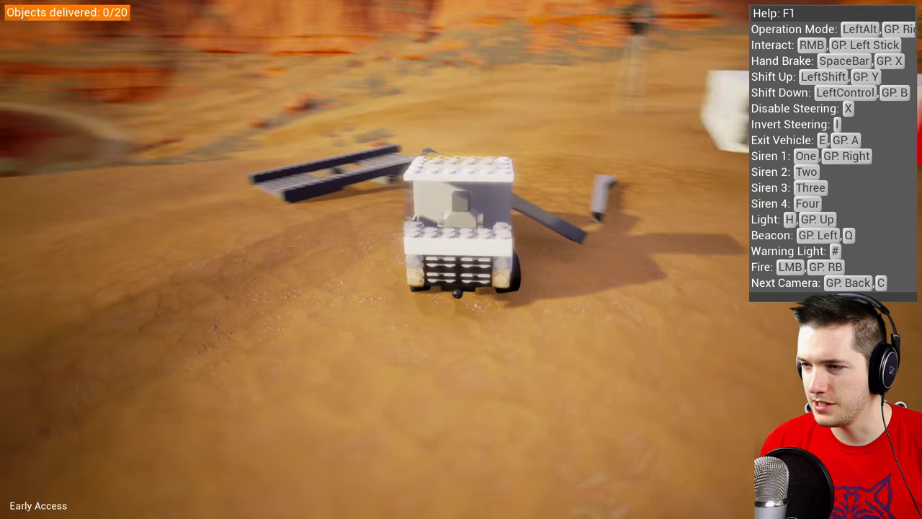
{"action": "key", "text": "a"}
Check the desert map, switch to a closer truck camera and hide the controls list
{"action": "key", "text": "m"}
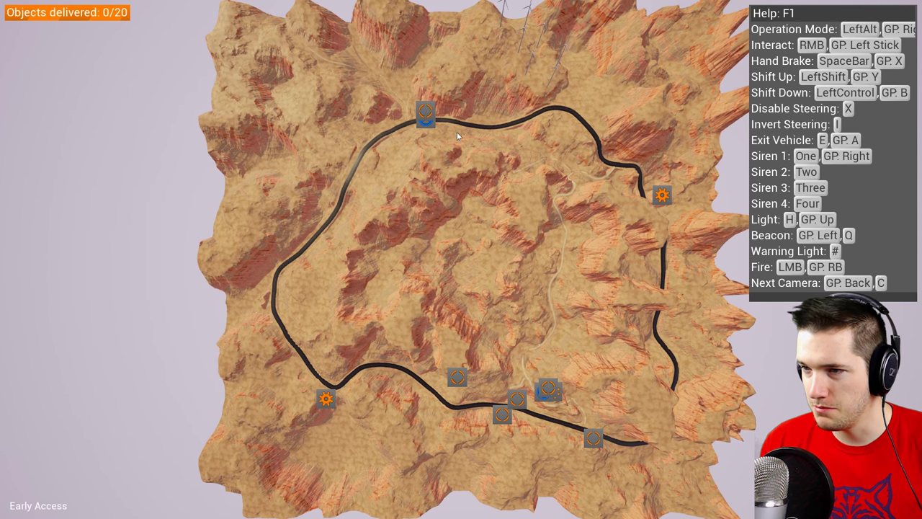
{"action": "key", "text": "m"}
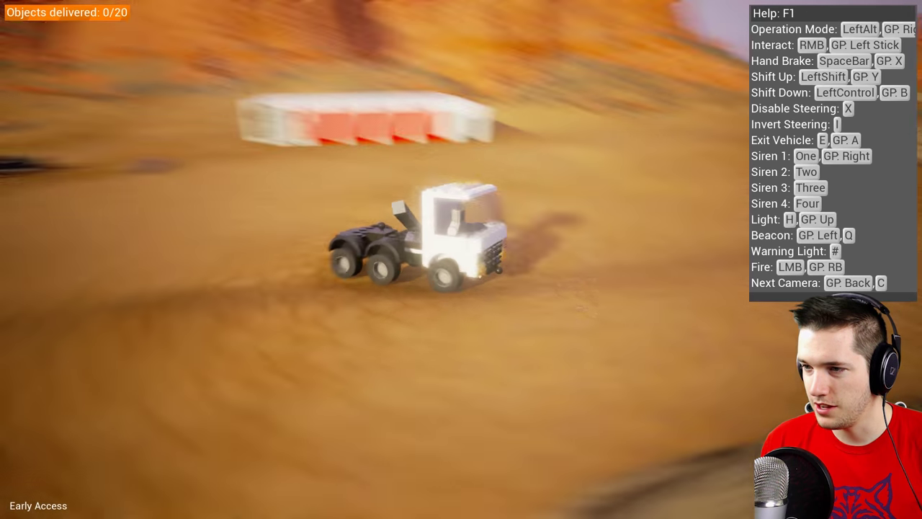
{"action": "key", "text": "c"}
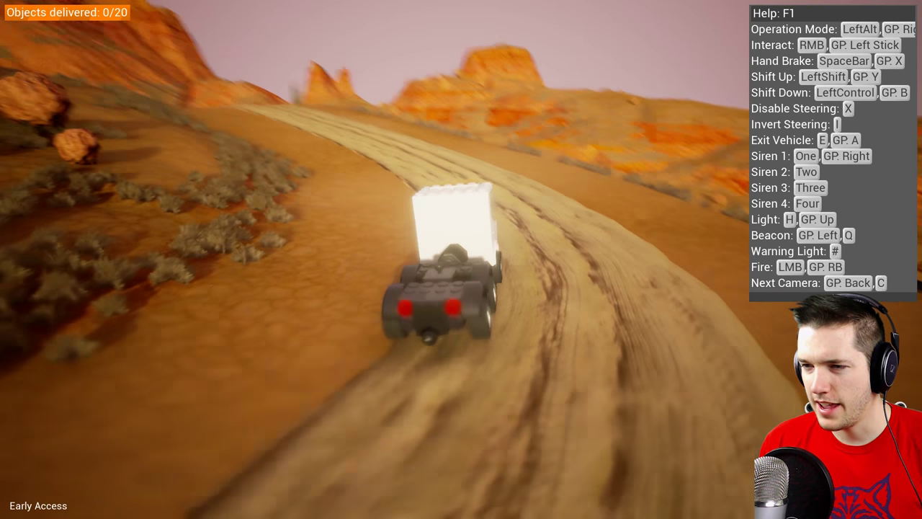
{"action": "key", "text": "F1"}
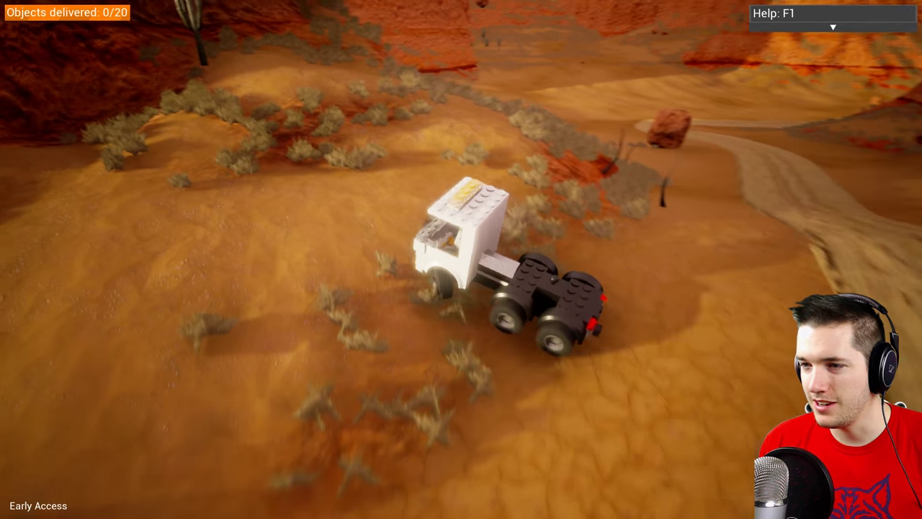
Steer the truck off-road through the brush toward the highway
{"action": "key", "text": "d"}
{"action": "key", "text": "d"}
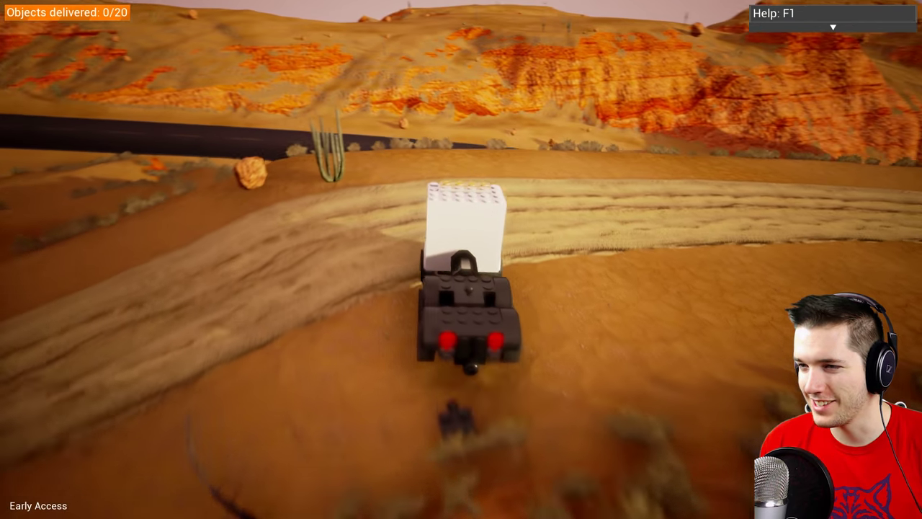
{"action": "key", "text": "d"}
{"action": "key", "text": "w"}
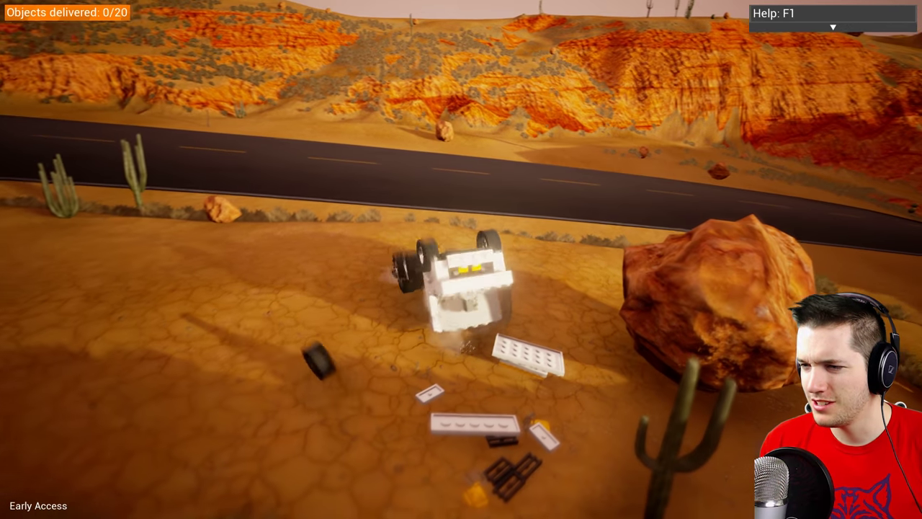
Bring up the sandbox pause menu after the truck crash
{"action": "key", "text": "Escape"}
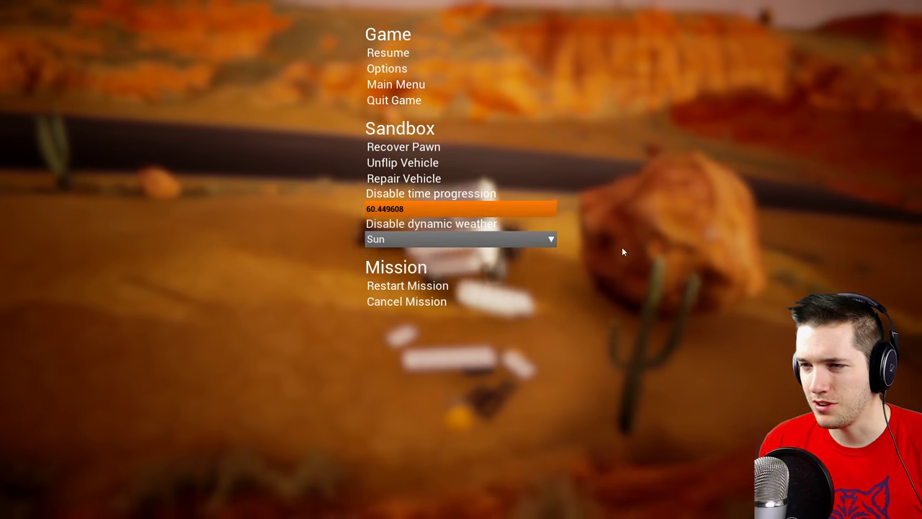
{"action": "key", "text": "Escape"}
{"action": "key", "text": "Escape"}
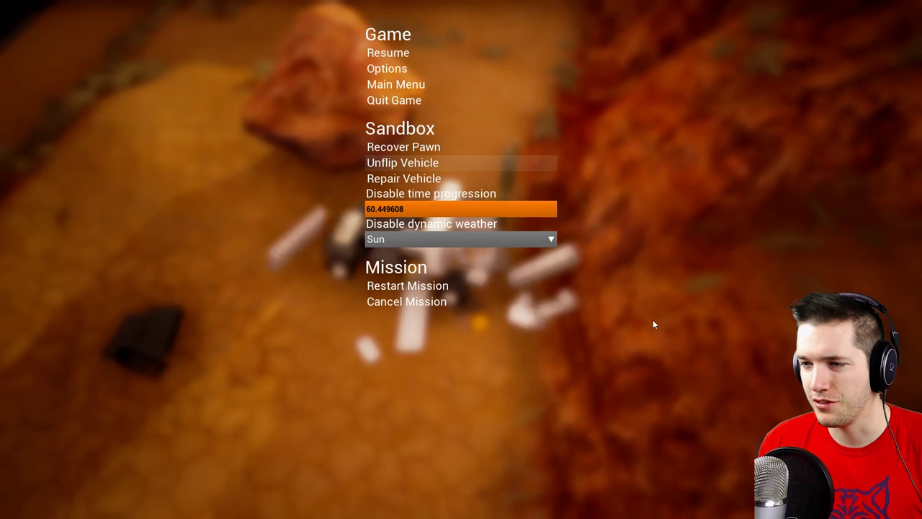
{"action": "key", "text": "Escape"}
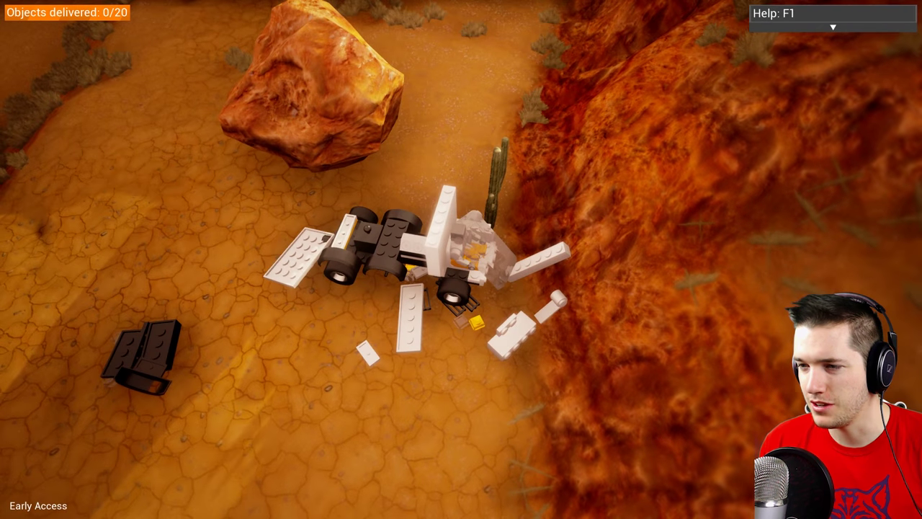
{"action": "key", "text": "Escape"}
{"action": "key", "text": "Escape"}
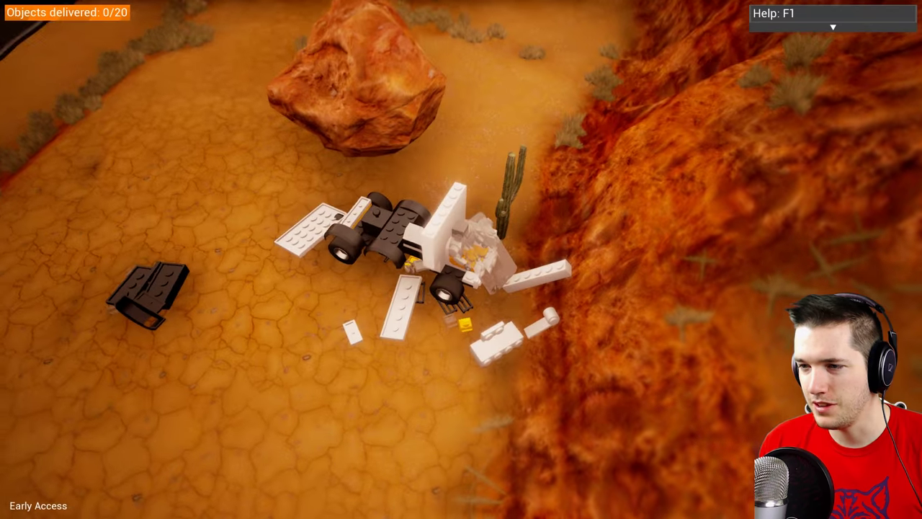
{"action": "key", "text": "Escape"}
Cancel the delivery mission, repair the truck and reopen the pause menu
{"action": "left_click", "coordinate": [422, 303]}
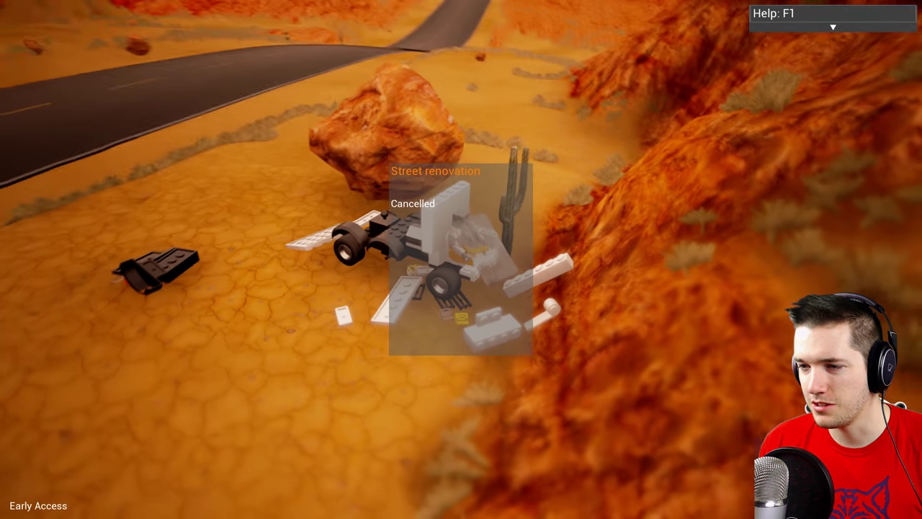
{"action": "key", "text": "Escape"}
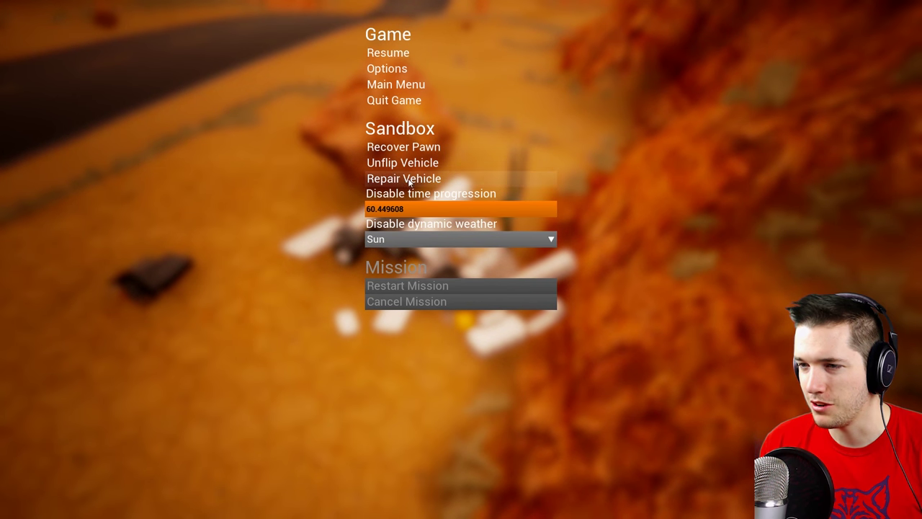
{"action": "left_click", "coordinate": [408, 181]}
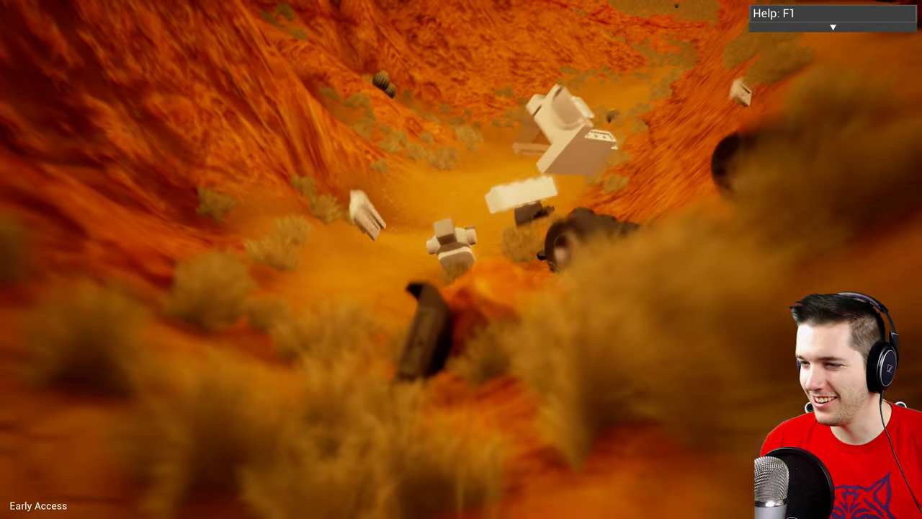
{"action": "key", "text": "Escape"}
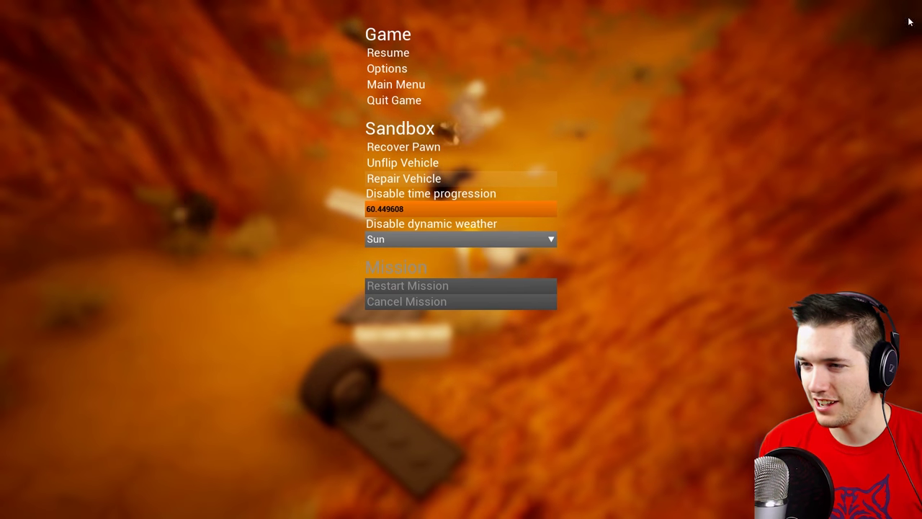
Repair the wrecked truck, load the Skycrane vehicle and dismiss the crash report
{"action": "left_click", "coordinate": [475, 147]}
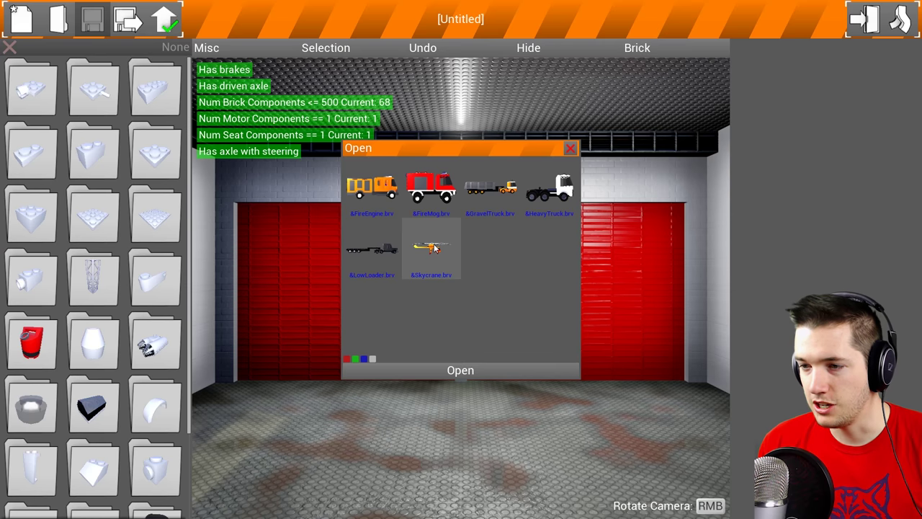
{"action": "left_click", "coordinate": [460, 370]}
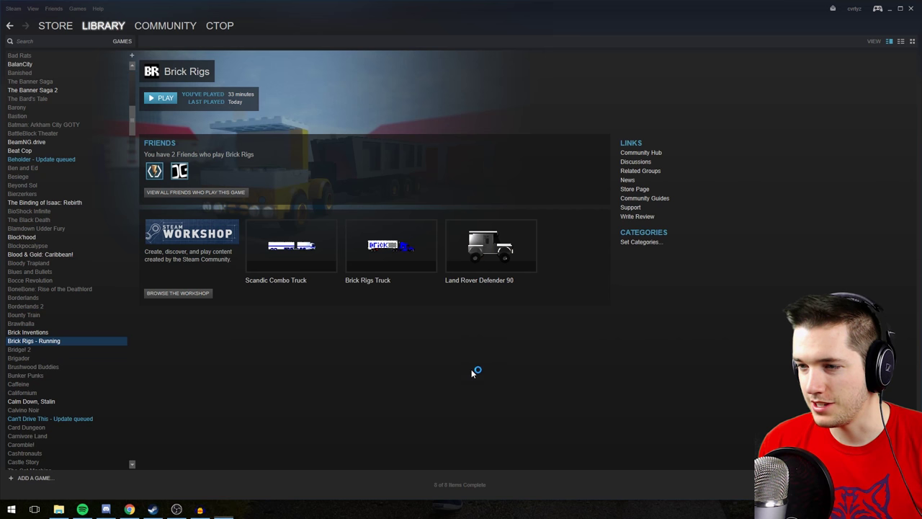
{"action": "left_click", "coordinate": [637, 114]}
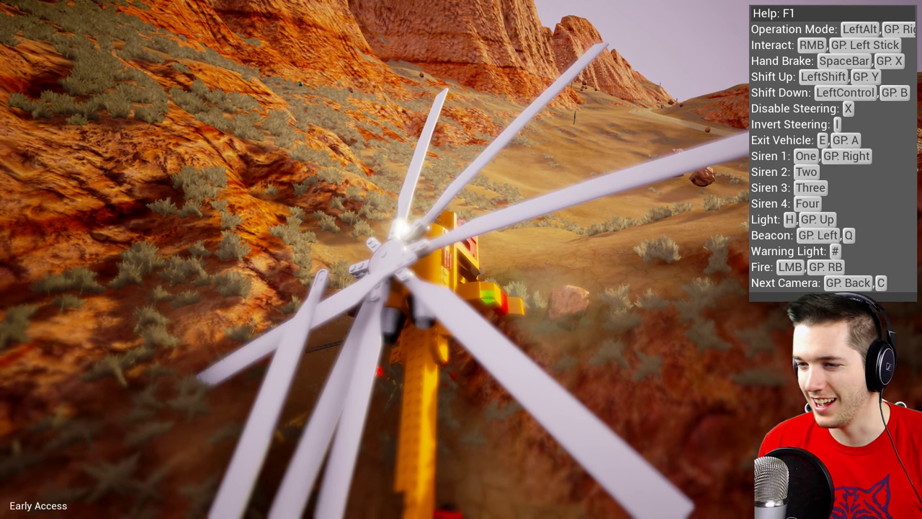
Pause the game once the Skycrane has come down in the canyon
{"action": "key", "text": "Escape"}
Recover the tipped Skycrane upright, lift off and turn over the canyon road
{"action": "left_click", "coordinate": [412, 150]}
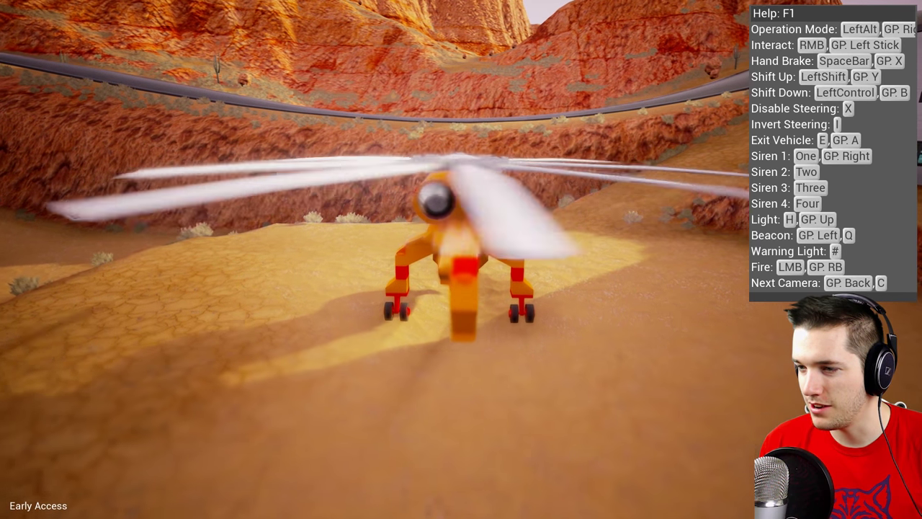
{"action": "key", "text": "w"}
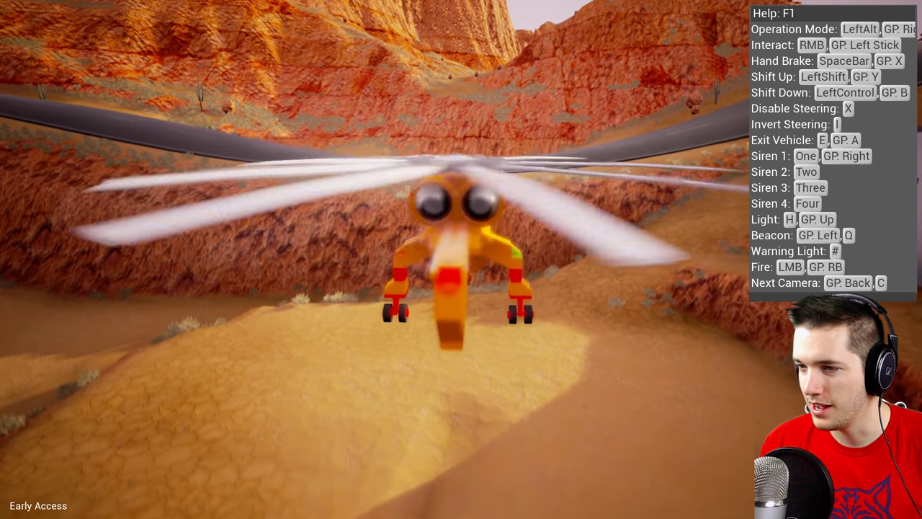
{"action": "key", "text": "a"}
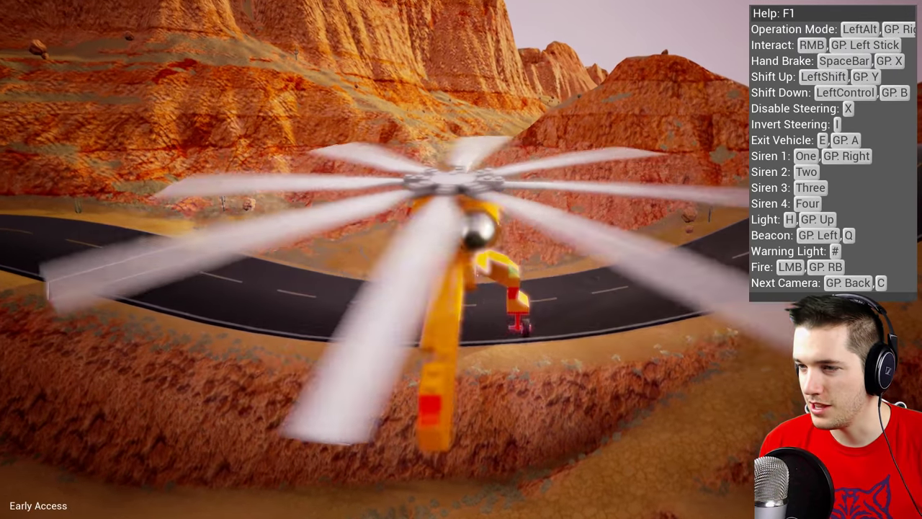
{"action": "key", "text": "a"}
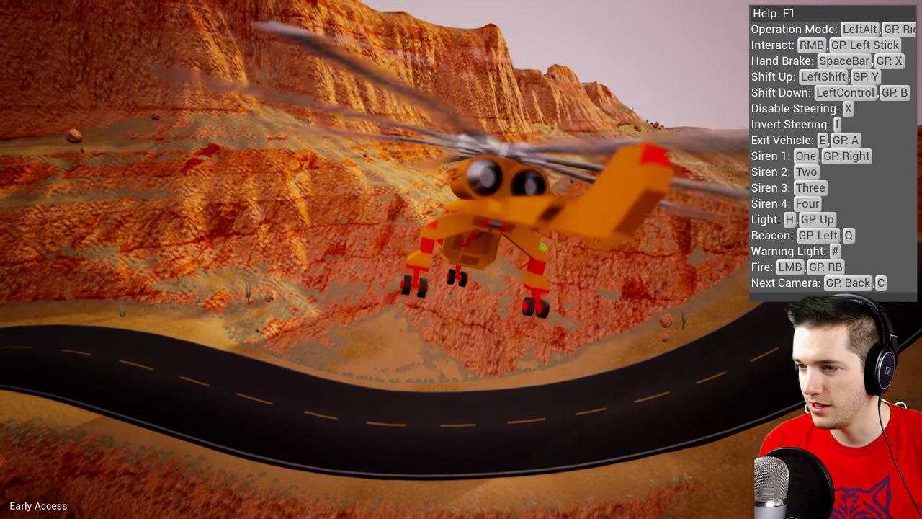
{"action": "key", "text": "a"}
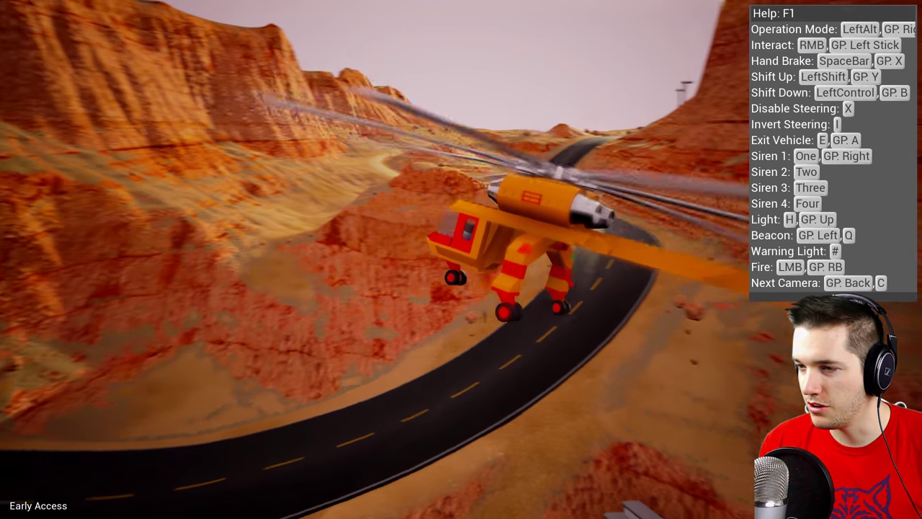
Turn toward the mesa, bank sharply, level out and fly on over the canyon
{"action": "key", "text": "a"}
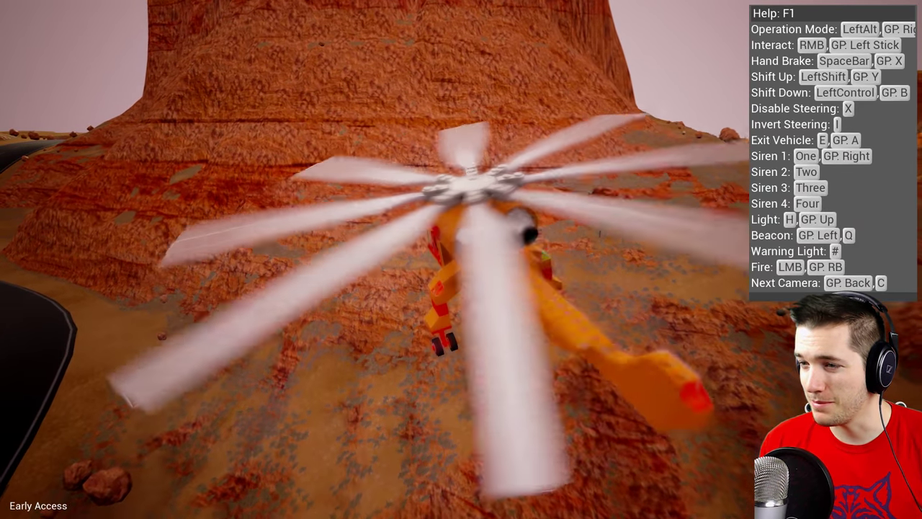
{"action": "key", "text": "a"}
{"action": "key", "text": "a"}
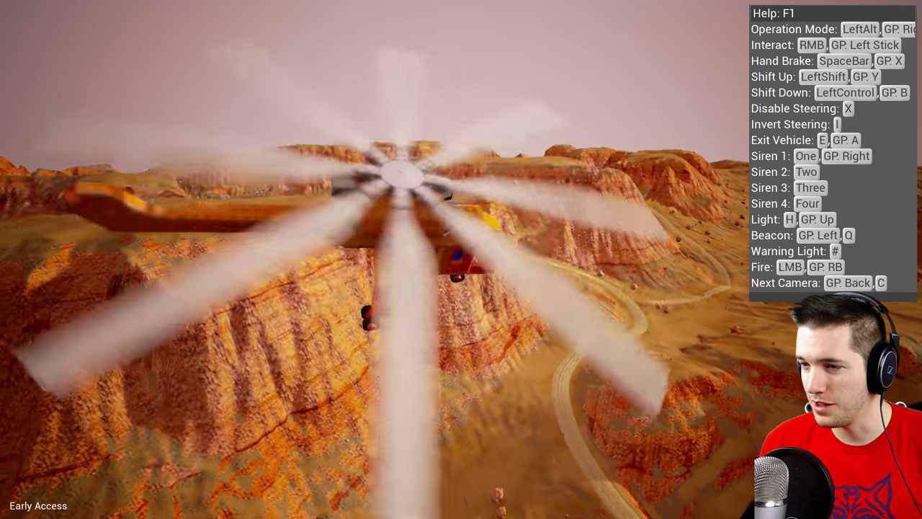
{"action": "key", "text": "a"}
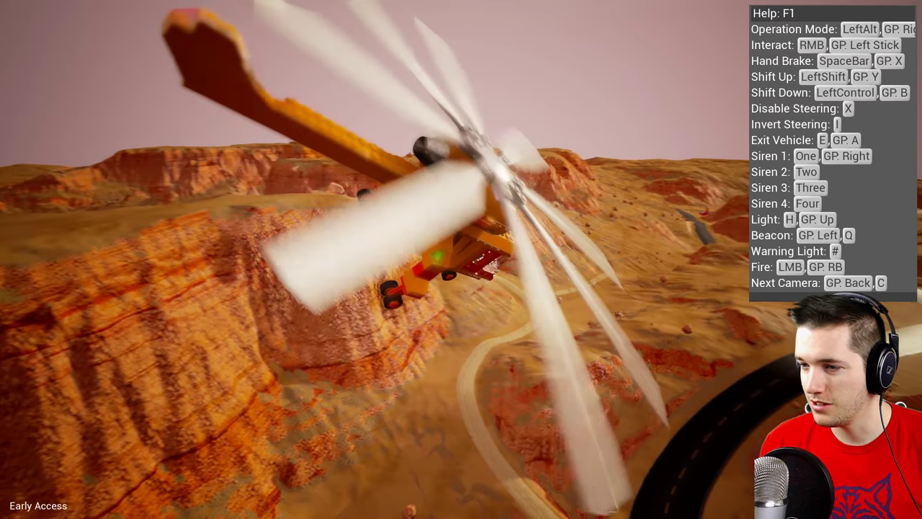
{"action": "key", "text": "d"}
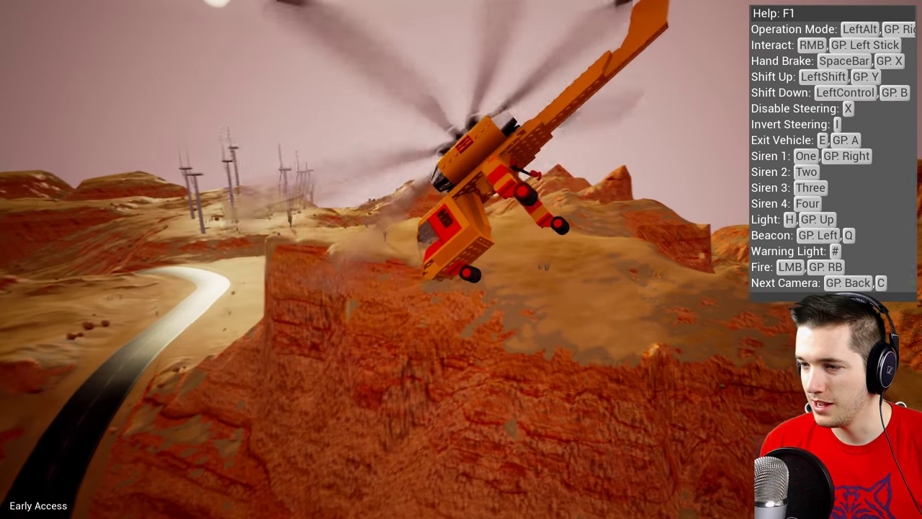
{"action": "key", "text": "a"}
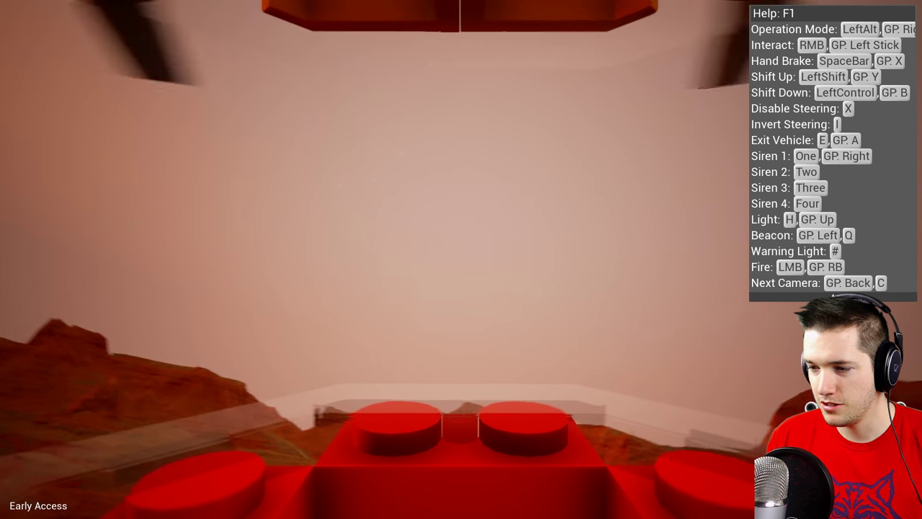
Cycle through cockpit, chase and top-down cameras, ending in the cockpit view
{"action": "key", "text": "c"}
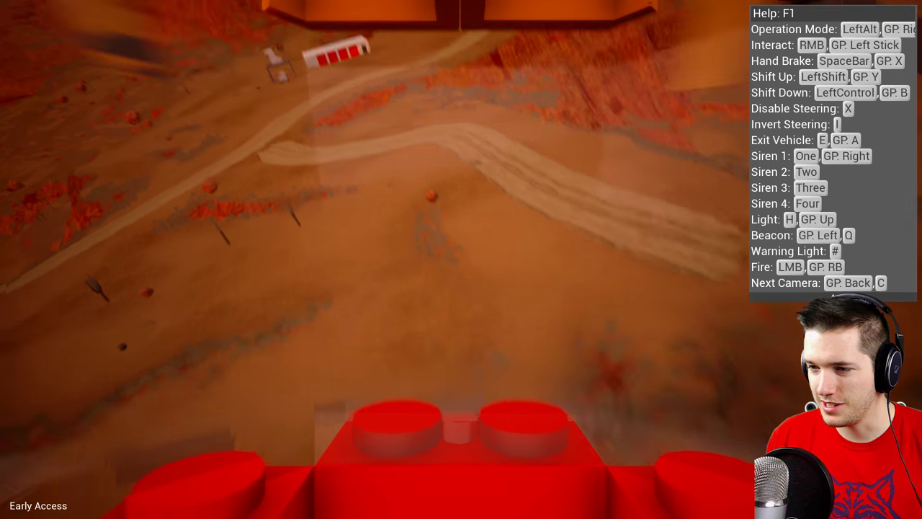
{"action": "key", "text": "c"}
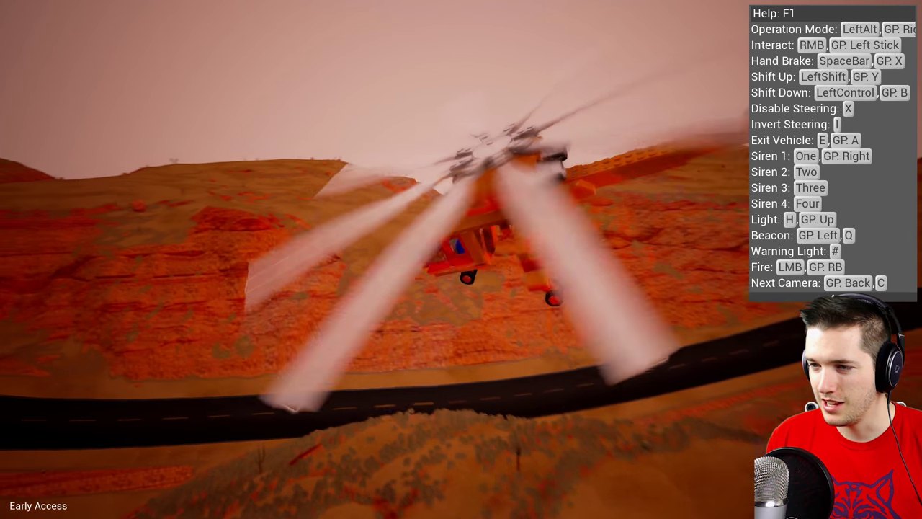
{"action": "key", "text": "c"}
{"action": "key", "text": "c"}
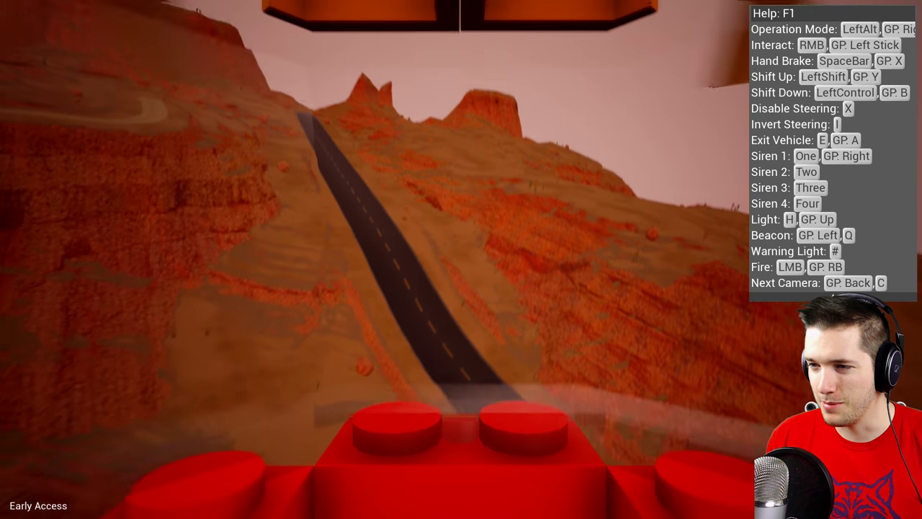
{"action": "key", "text": "c"}
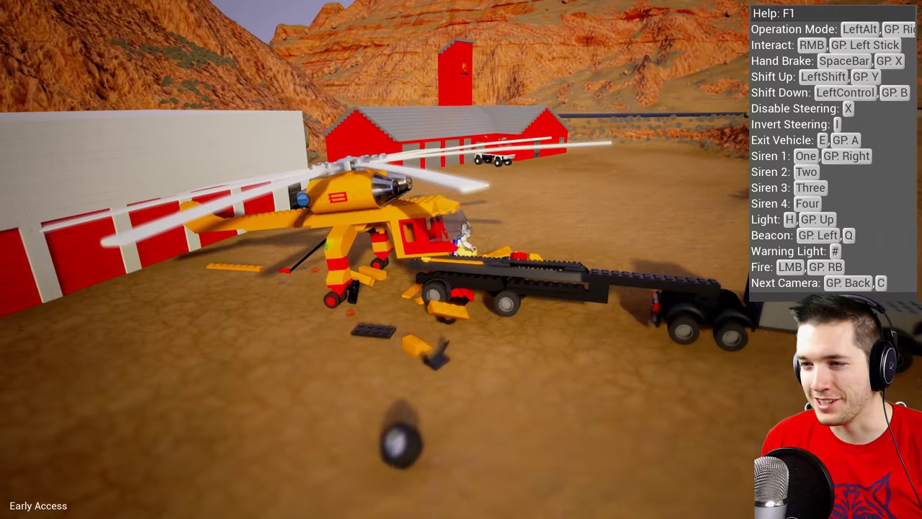
Recover and unflip the Skycrane using Recover Pawn and Unflip Vehicle
{"action": "key", "text": "Escape"}
{"action": "left_click", "coordinate": [405, 153]}
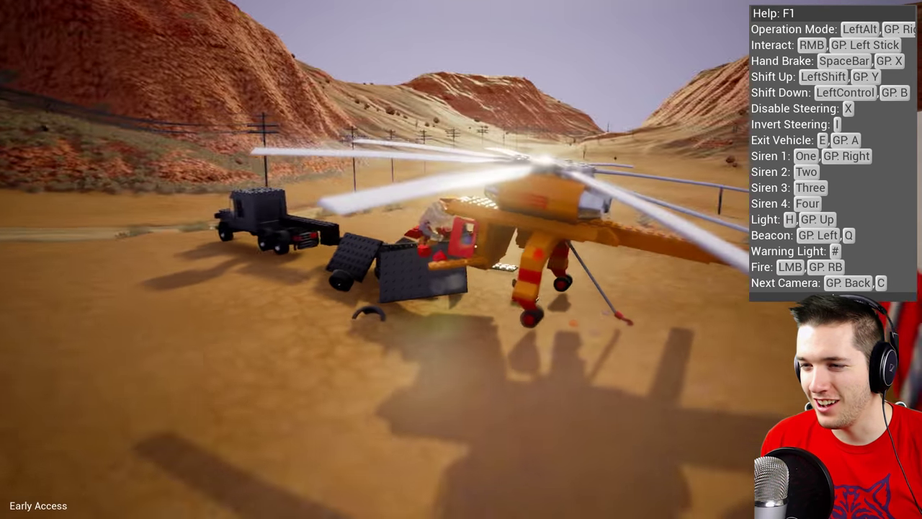
{"action": "key", "text": "Escape"}
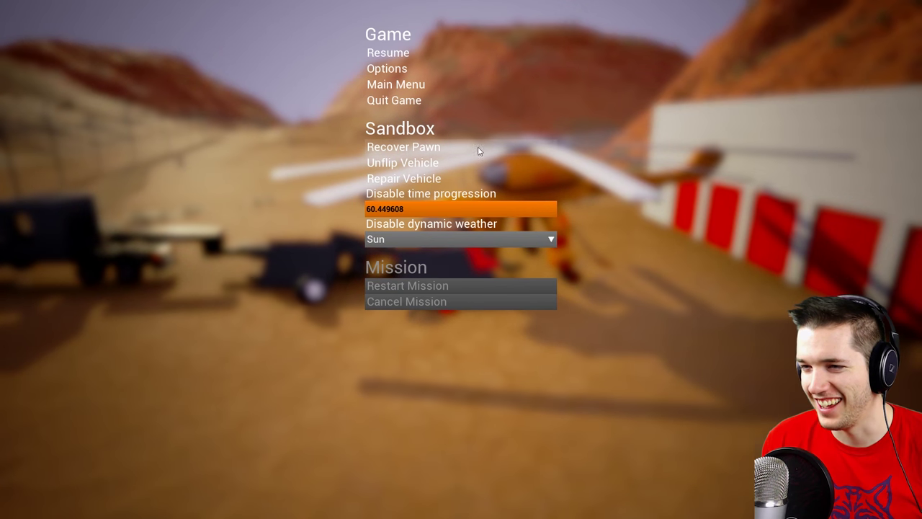
{"action": "left_click", "coordinate": [426, 164]}
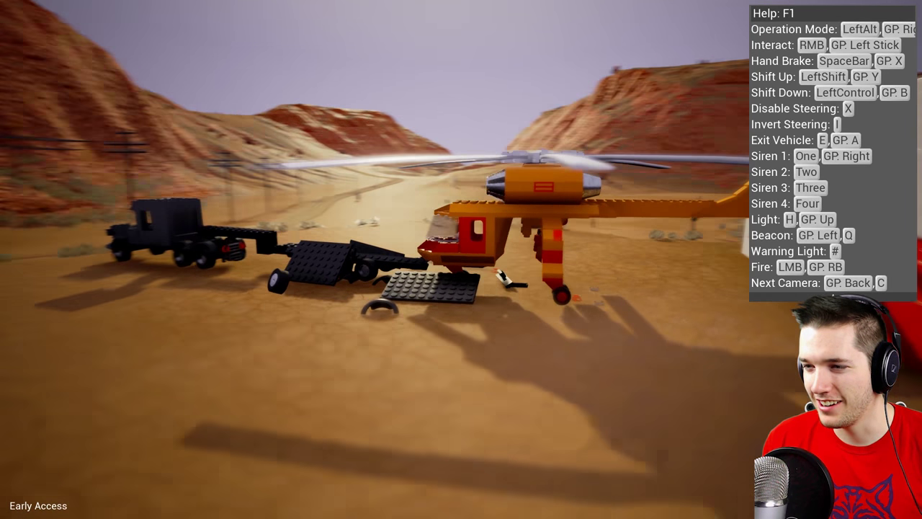
Step out to inspect the helicopter, then resume the game
{"action": "key", "text": "e"}
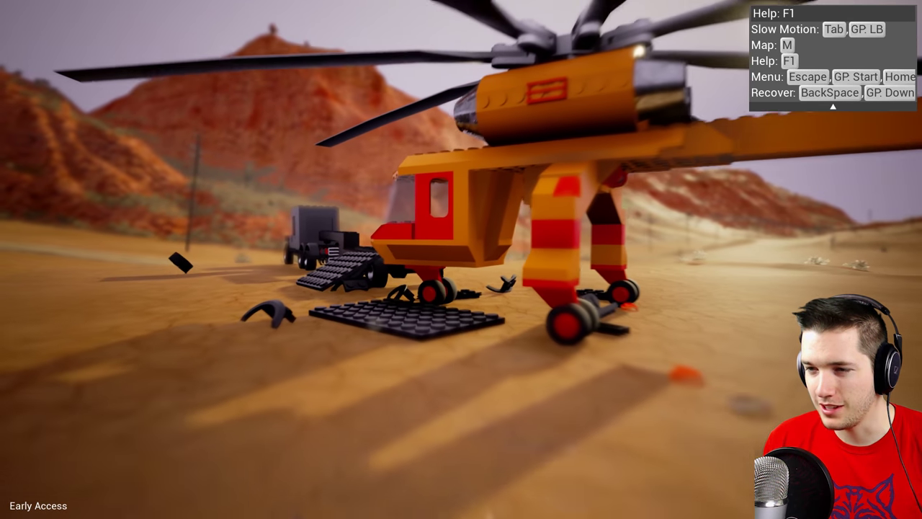
{"action": "key", "text": "Escape"}
{"action": "key", "text": "Escape"}
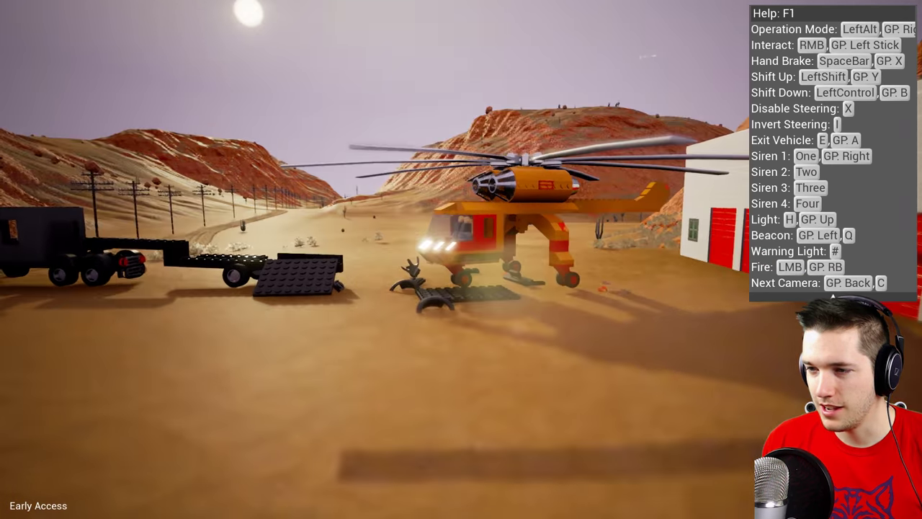
{"action": "key", "text": "Escape"}
{"action": "left_click", "coordinate": [426, 181]}
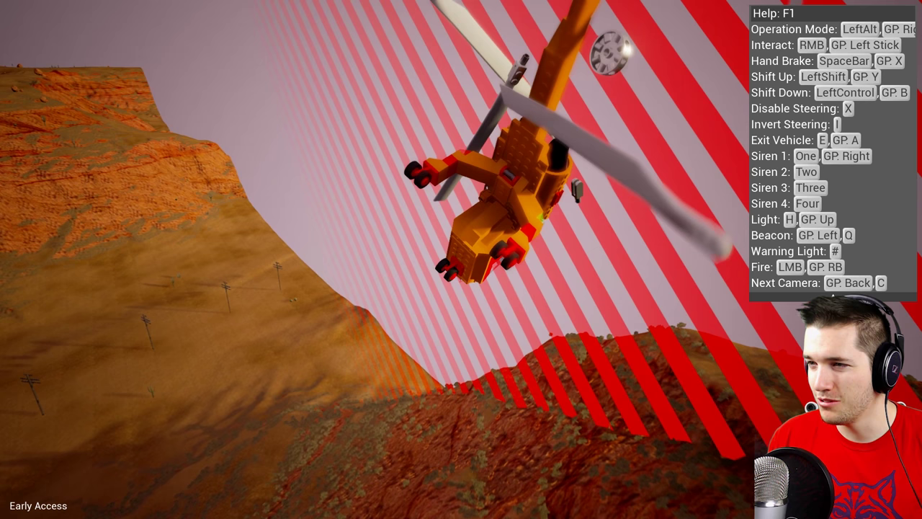
Bail out of the tumbling Skycrane at the red map boundary
{"action": "key", "text": "e"}
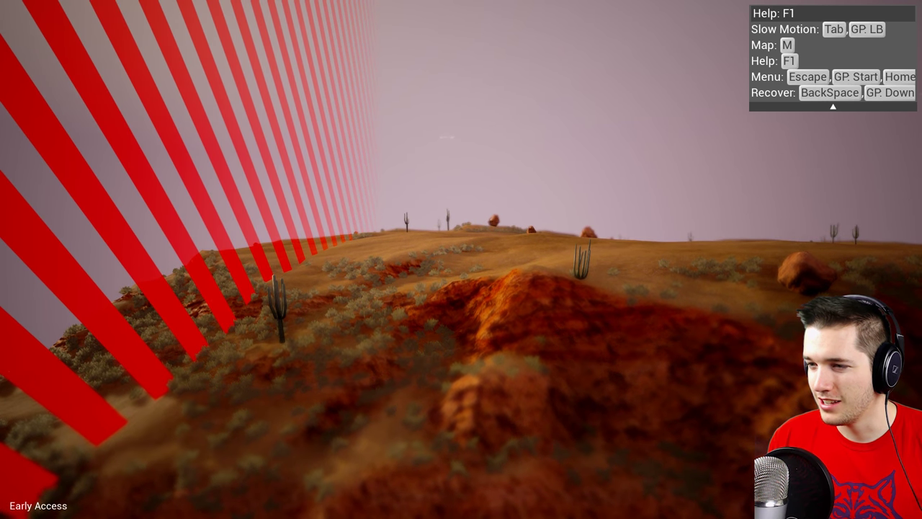